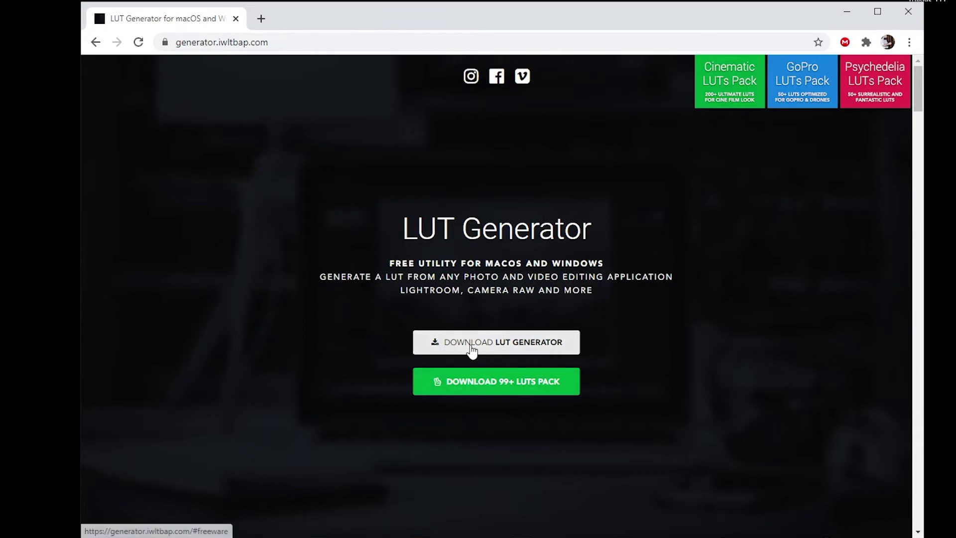
Jump to the free LUT Generator download section, then minimize the browser to reveal the desktop.
{"action": "left_click", "coordinate": [492, 349]}
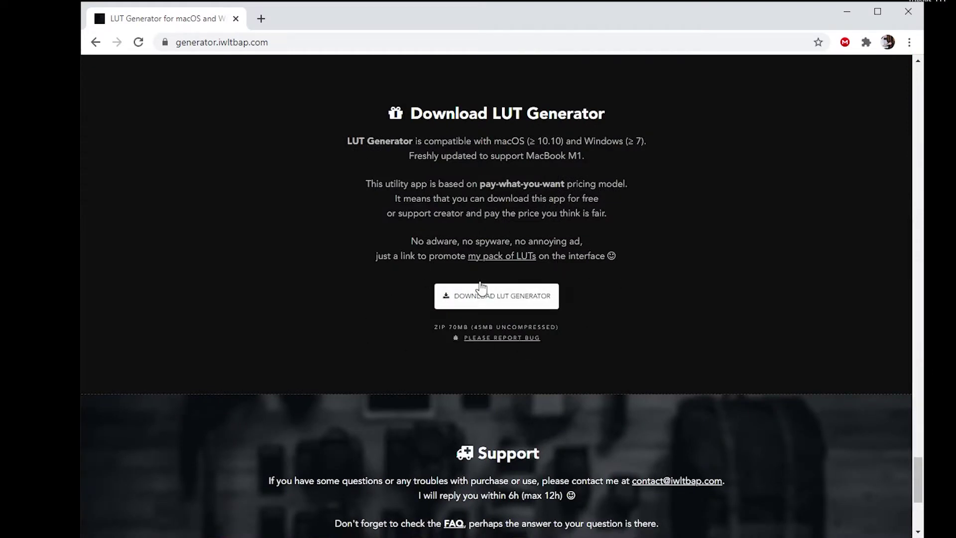
{"action": "left_click", "coordinate": [848, 12]}
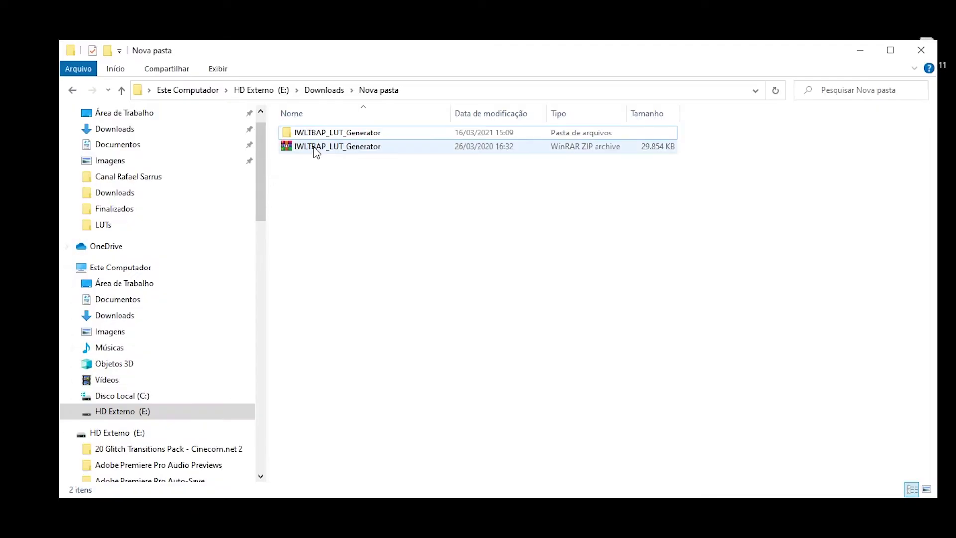
Open IWLTBAP_LUT_Generator > IWLTBAP LUT Generator > LUT Generator (Windows) and select the IWLTBAP LUT Generator app.
{"action": "left_click", "coordinate": [321, 148]}
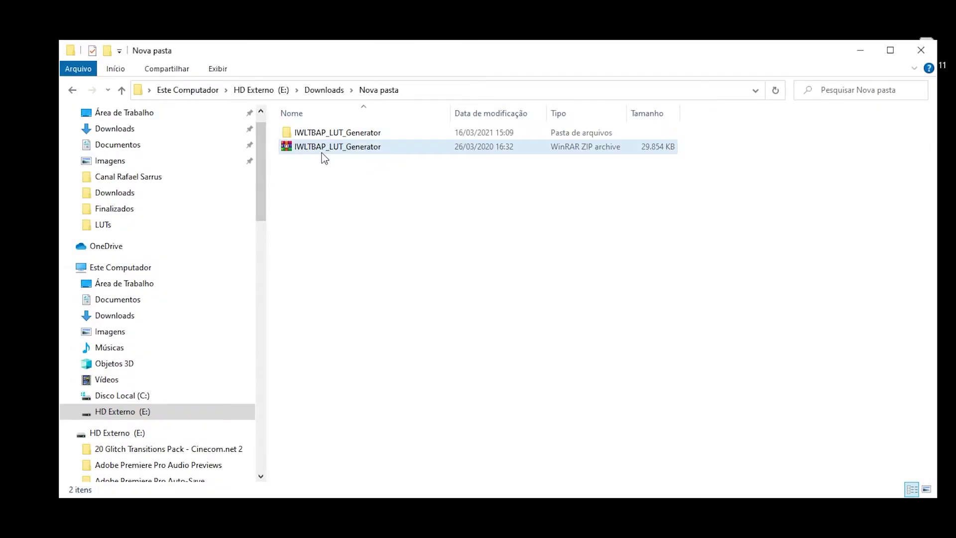
{"action": "left_click", "coordinate": [334, 136]}
{"action": "double_click", "coordinate": [334, 135]}
{"action": "double_click", "coordinate": [334, 133]}
{"action": "mouse_move", "coordinate": [380, 333]}
{"action": "left_mouse_down"}
{"action": "mouse_move", "coordinate": [329, 178]}
{"action": "mouse_move", "coordinate": [326, 128]}
{"action": "left_mouse_up"}
{"action": "left_click", "coordinate": [424, 305]}
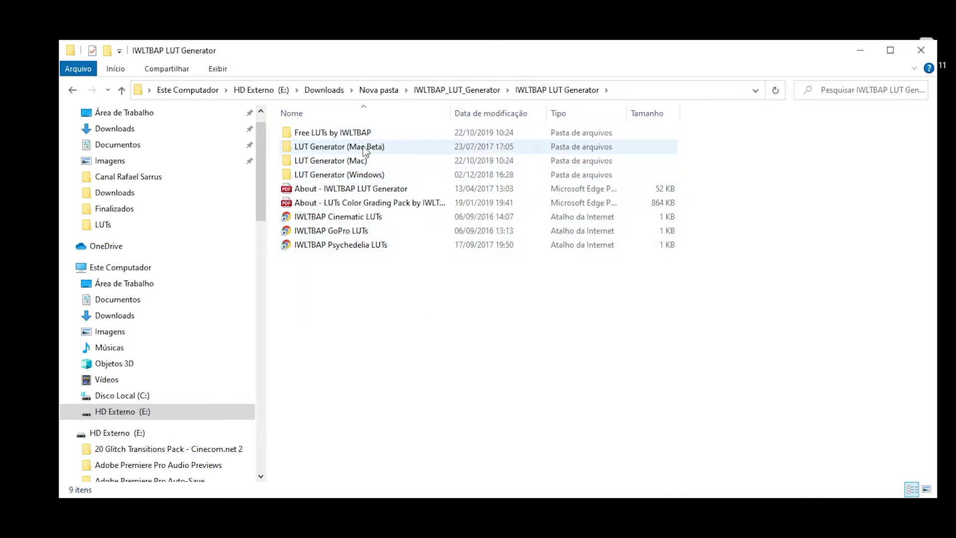
{"action": "double_click", "coordinate": [367, 175]}
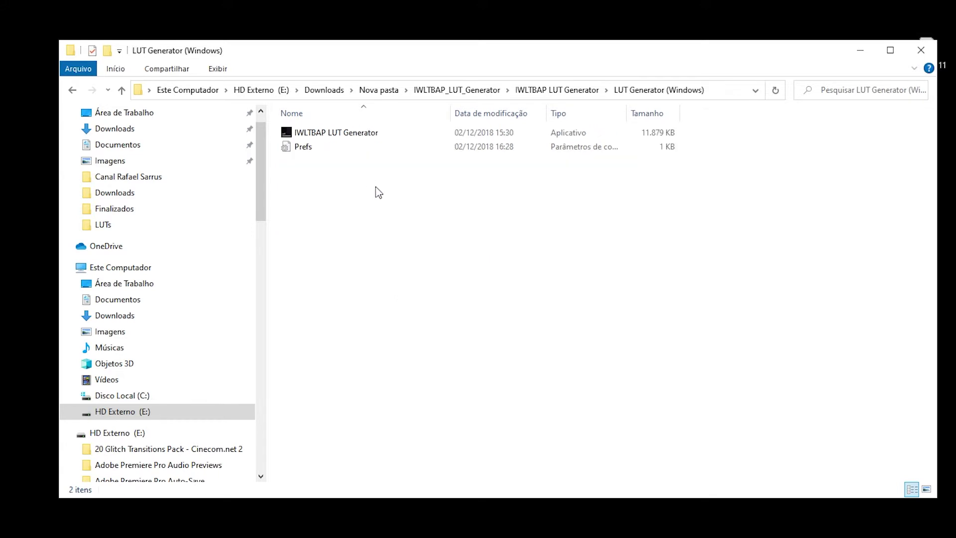
{"action": "mouse_move", "coordinate": [361, 139]}
{"action": "left_click", "coordinate": [361, 140]}
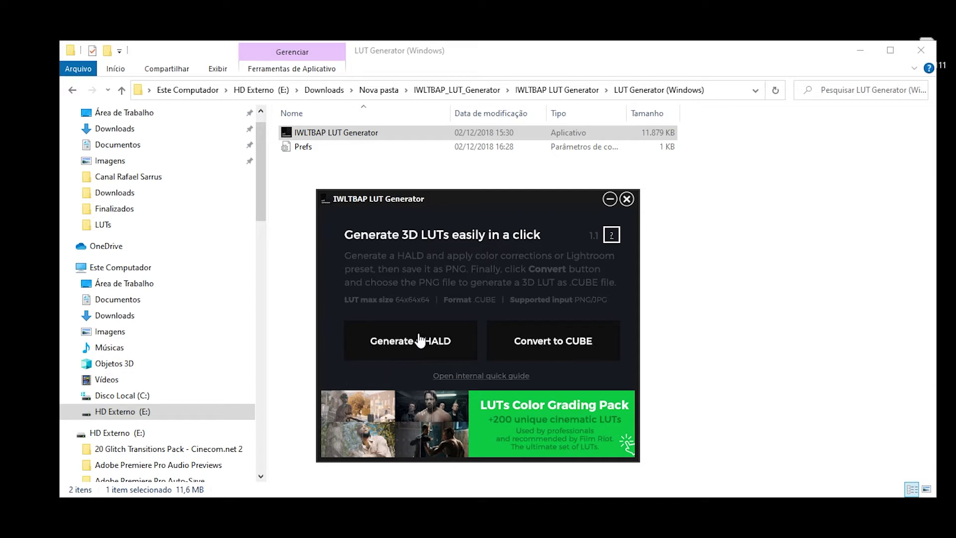
Generate the Neutral-512 HALD image and save it to the desktop (Área de Trabalho).
{"action": "left_click", "coordinate": [408, 340]}
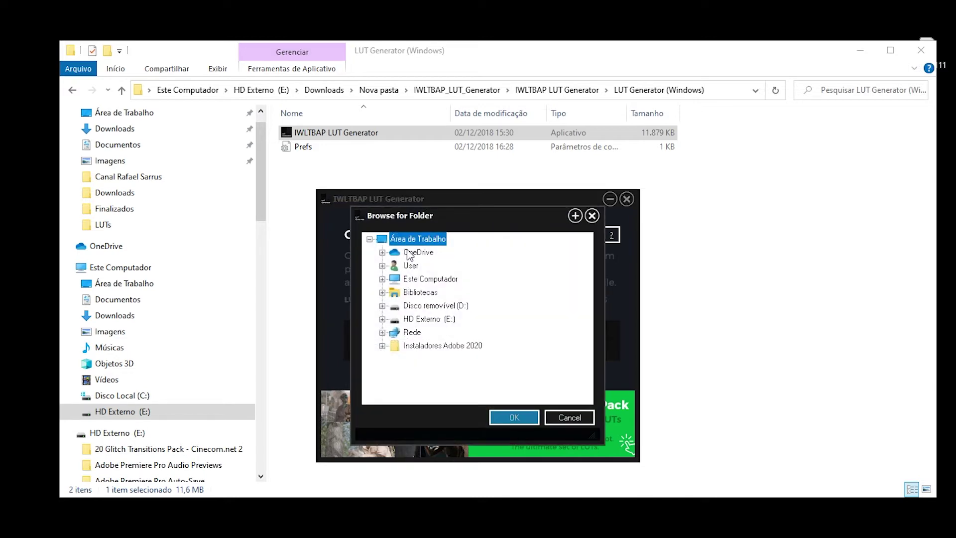
{"action": "left_click", "coordinate": [521, 422]}
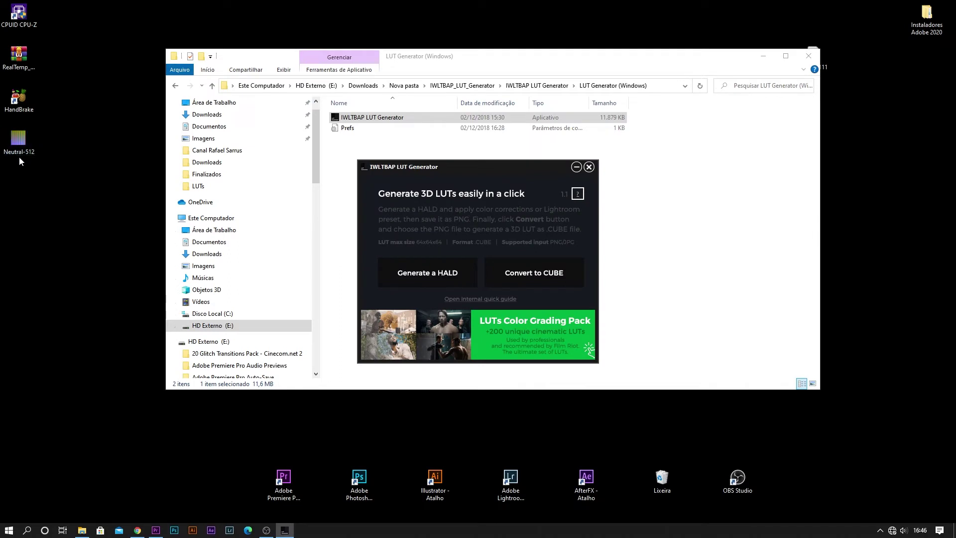
{"action": "left_click", "coordinate": [15, 155]}
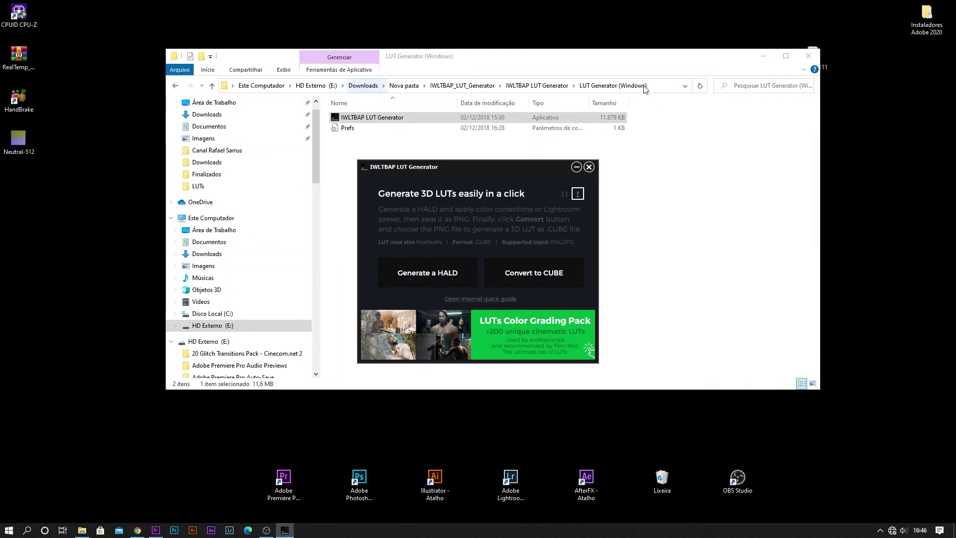
Close the LUT Generator and minimize the File Explorer window.
{"action": "left_click", "coordinate": [589, 167]}
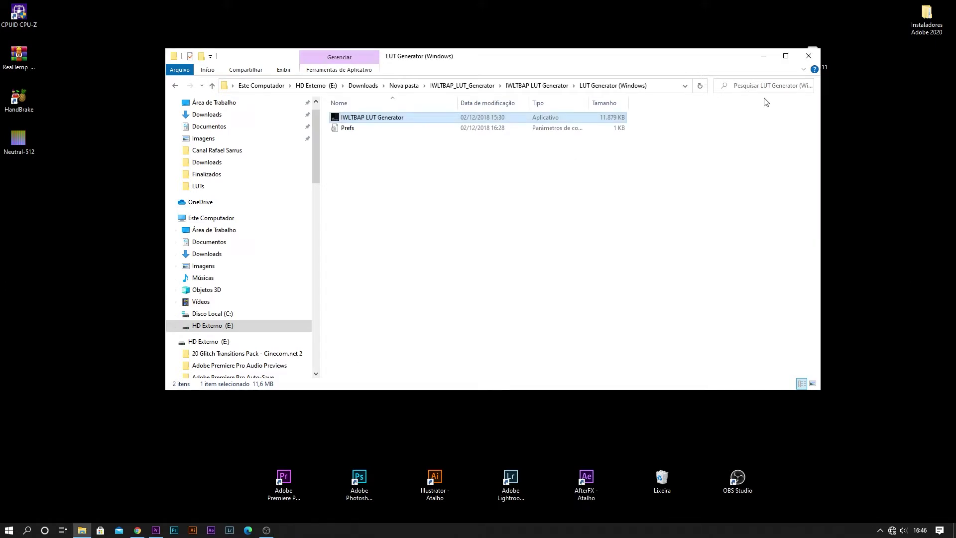
{"action": "left_click", "coordinate": [763, 55]}
{"action": "left_click_drag", "start_coordinate": [448, 172], "coordinate": [155, 329]}
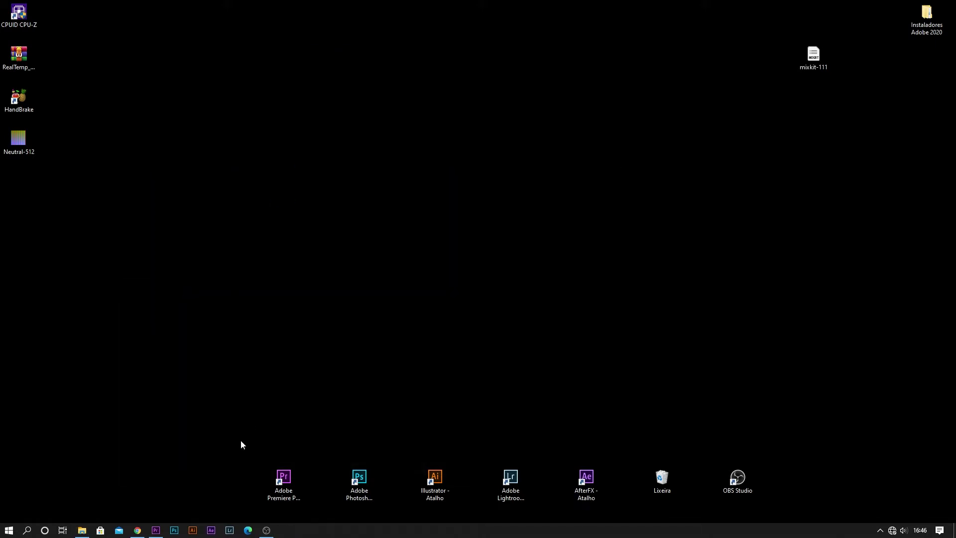
Export the MVI_8167 sequence's current frame as a JPEG to the Desktop using Export Frame.
{"action": "left_click", "coordinate": [156, 530]}
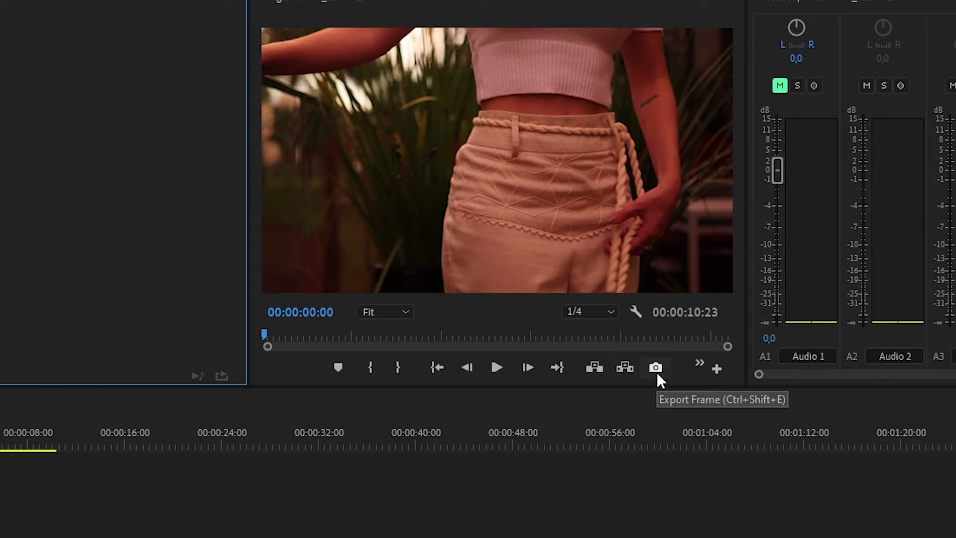
{"action": "left_click", "coordinate": [717, 369]}
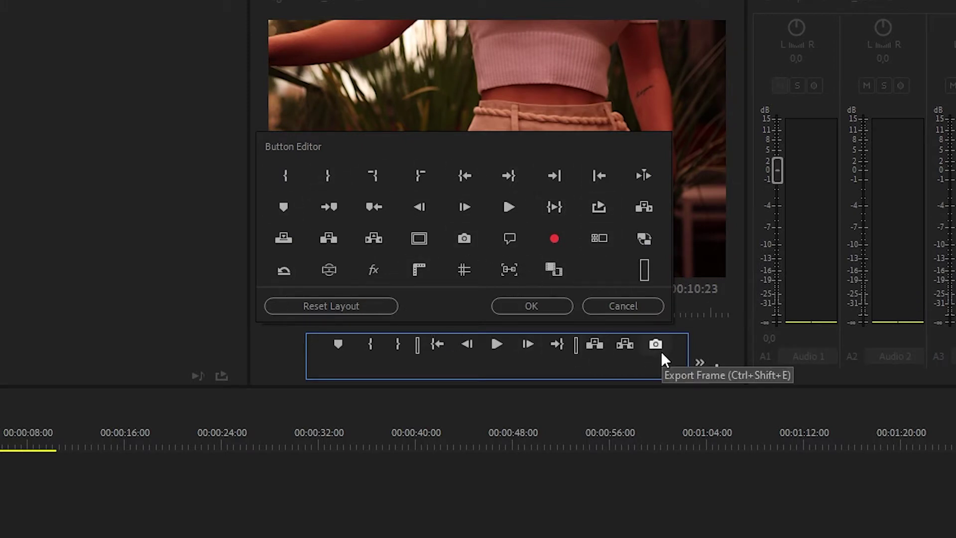
{"action": "left_click", "coordinate": [529, 306]}
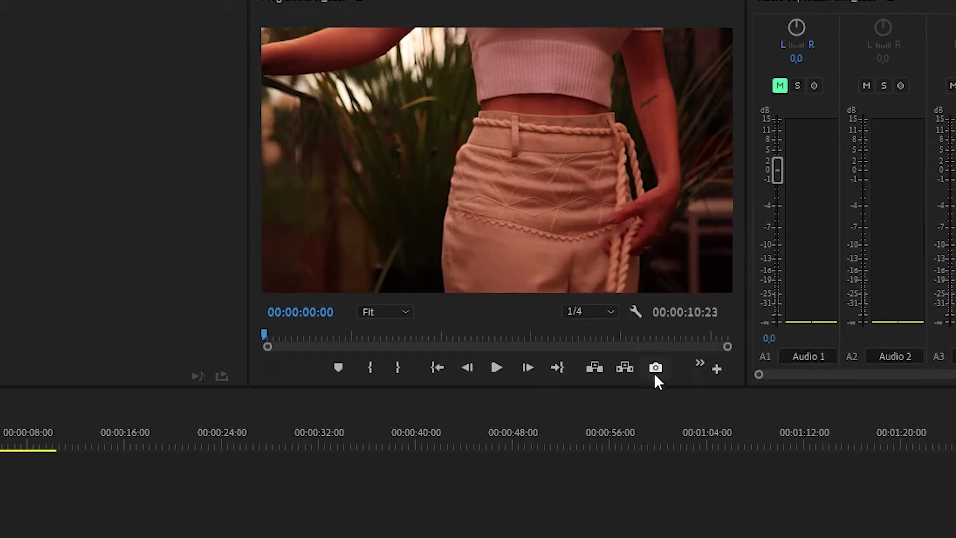
{"action": "left_click", "coordinate": [656, 367]}
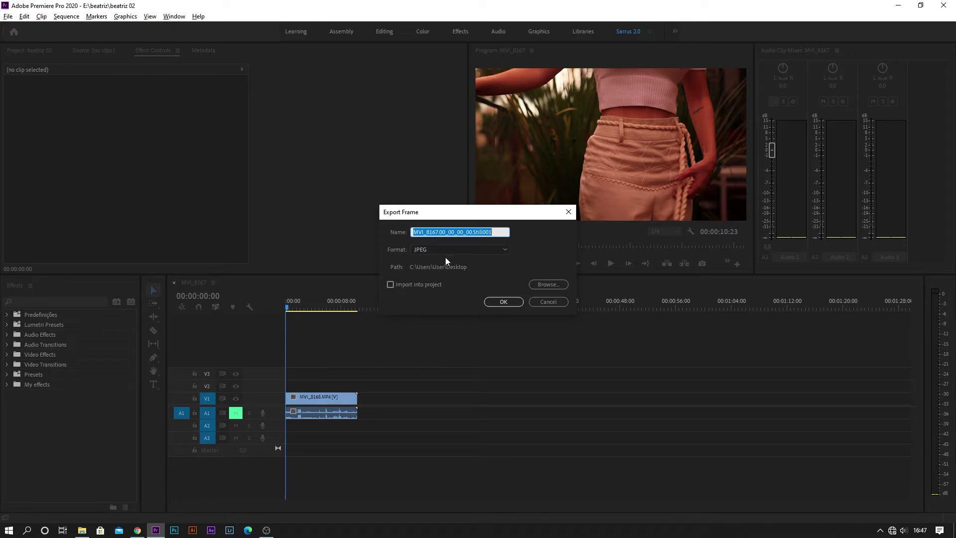
{"action": "left_click", "coordinate": [508, 303]}
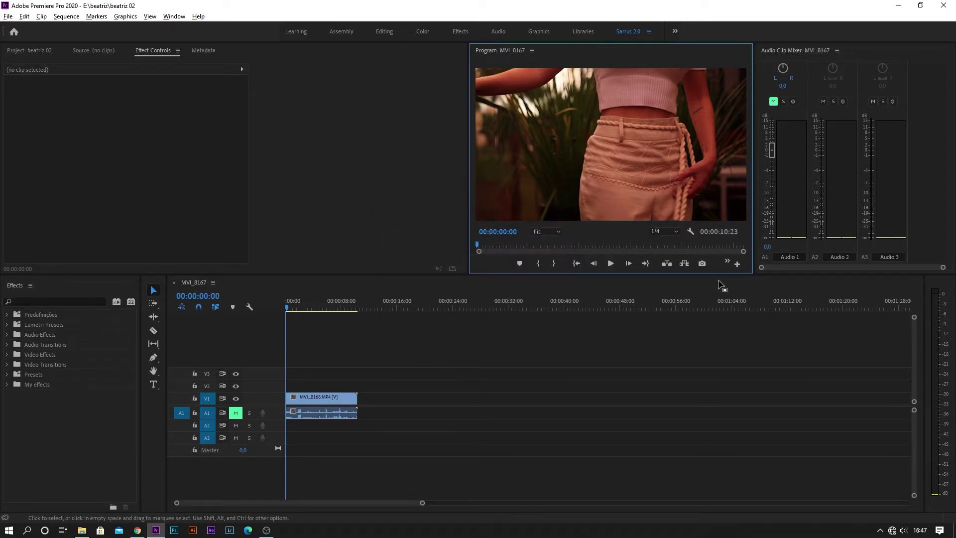
{"action": "left_click", "coordinate": [898, 5]}
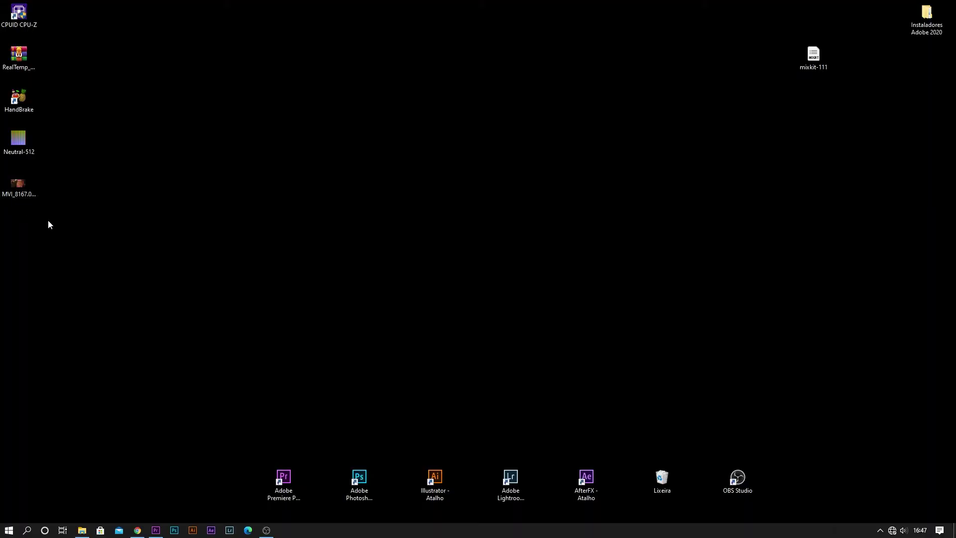
Select the Neutral-512 and MVI still files on the desktop and launch Lightroom Classic.
{"action": "left_click", "coordinate": [18, 188]}
{"action": "left_click_drag", "start_coordinate": [67, 233], "coordinate": [14, 146]}
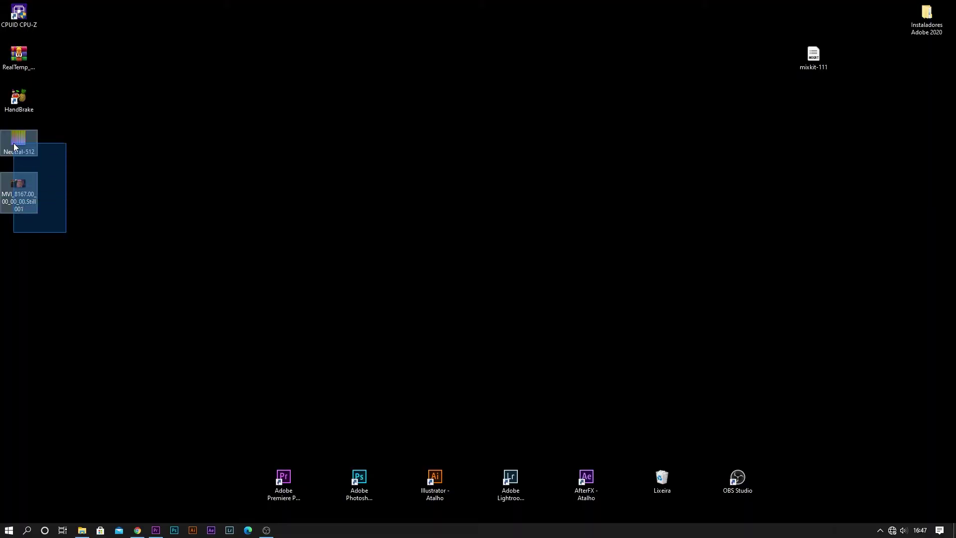
{"action": "left_click", "coordinate": [162, 245]}
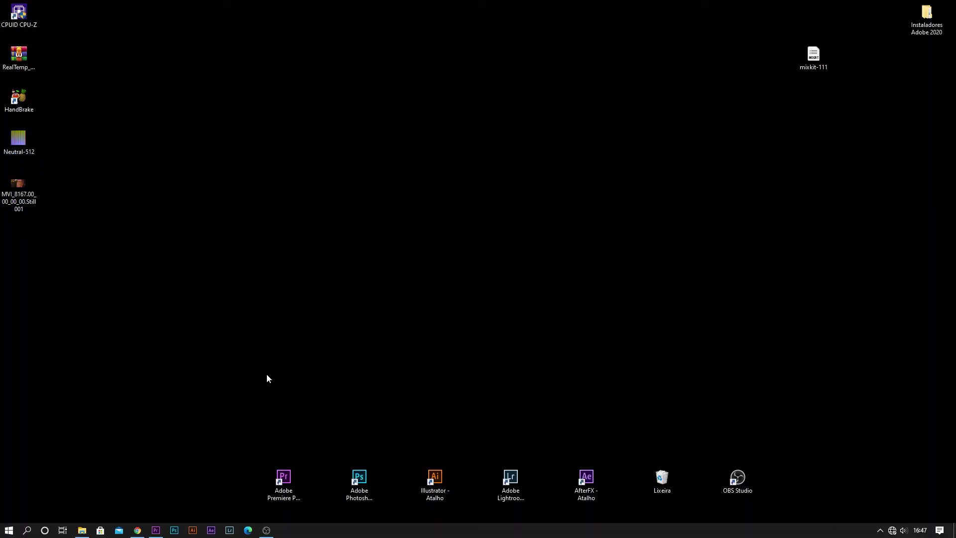
{"action": "double_click", "coordinate": [516, 484]}
Import Neutral-512 and the MVI_8167 still through File > Import Photos and Video, then enter Develop.
{"action": "left_click", "coordinate": [8, 16]}
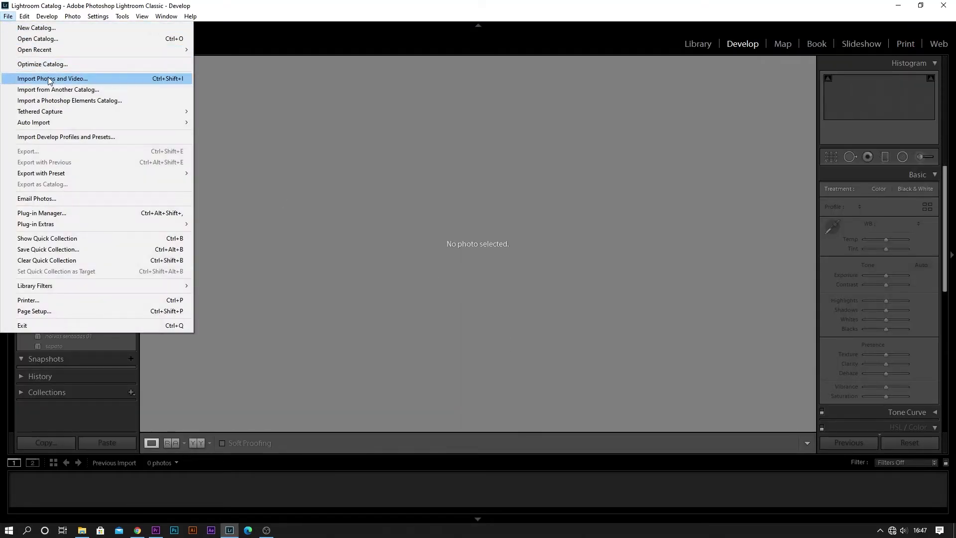
{"action": "left_click", "coordinate": [49, 78]}
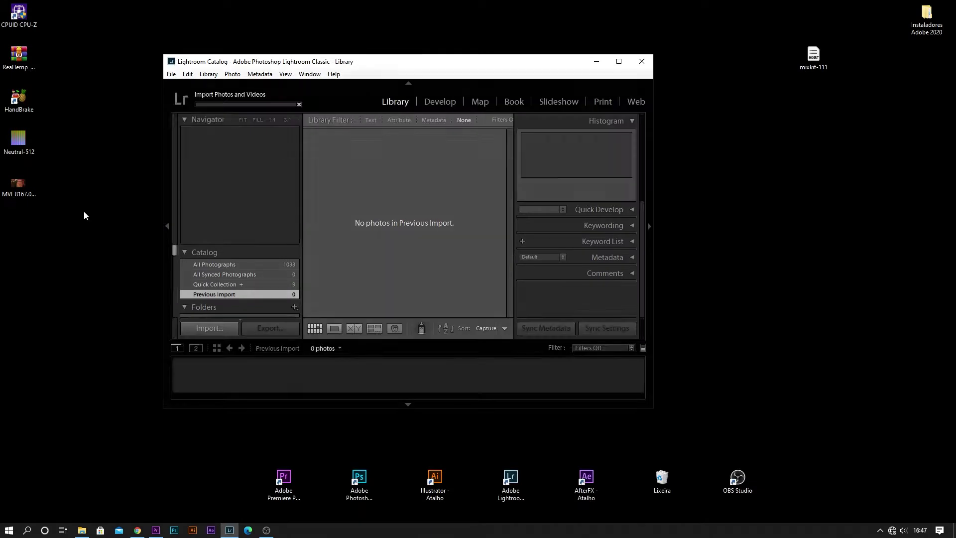
{"action": "left_click_drag", "start_coordinate": [68, 240], "coordinate": [2, 125]}
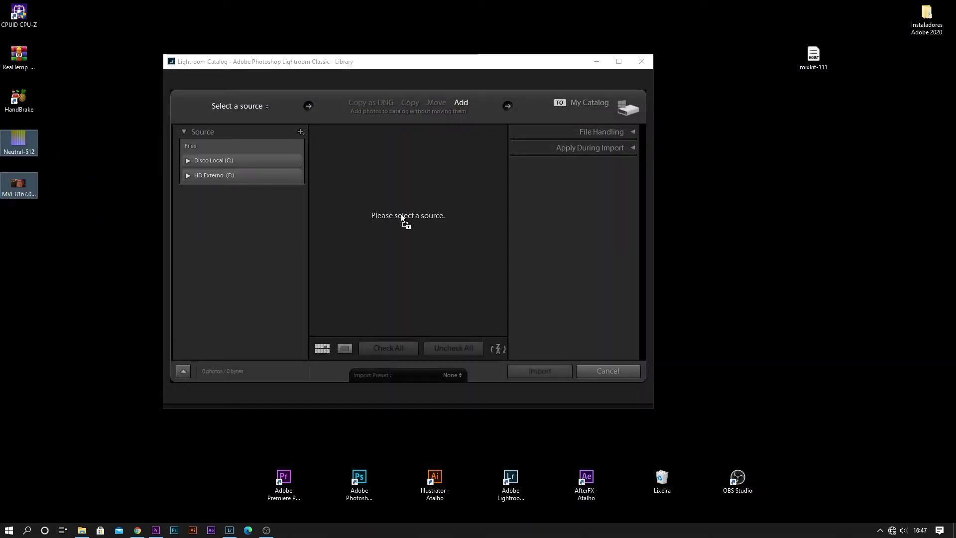
{"action": "left_click_drag", "start_coordinate": [297, 247], "coordinate": [401, 214]}
{"action": "left_click", "coordinate": [621, 60]}
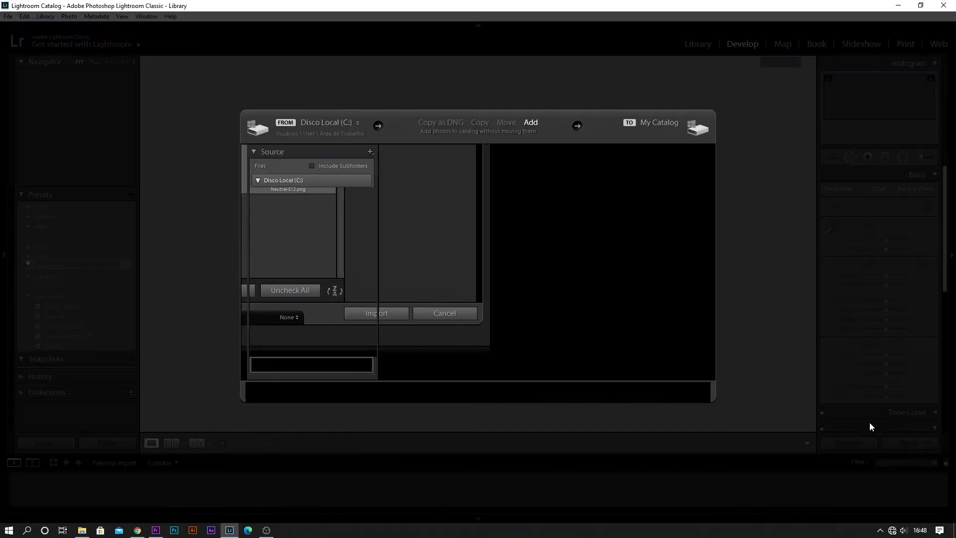
{"action": "left_click", "coordinate": [835, 487]}
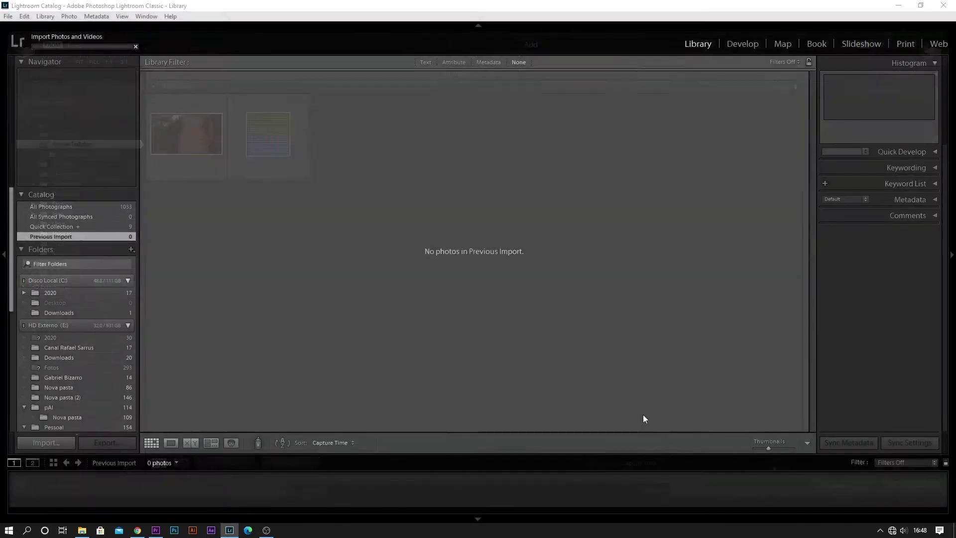
{"action": "left_click", "coordinate": [743, 44]}
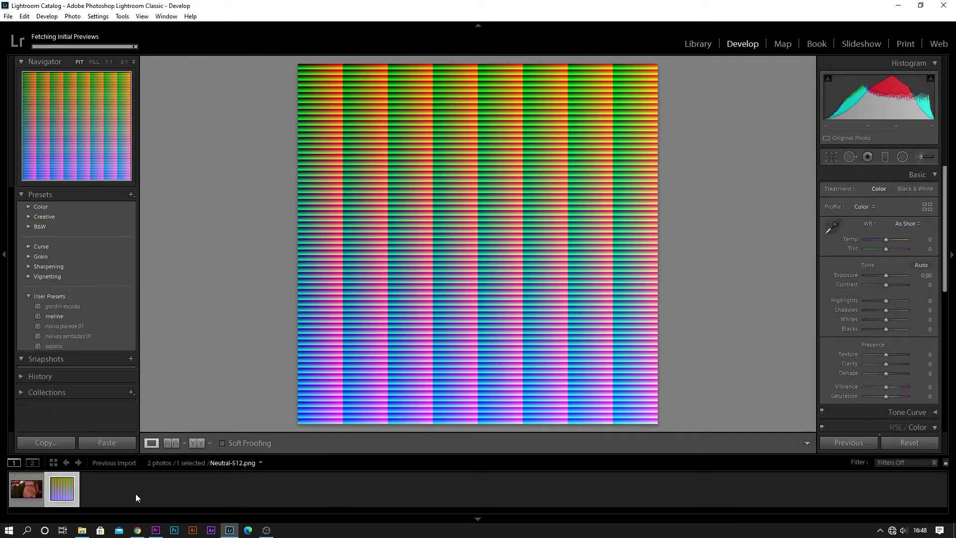
On the MVI_8167 still, set white balance from the white top (Temp -56, Tint -51).
{"action": "left_click", "coordinate": [17, 496]}
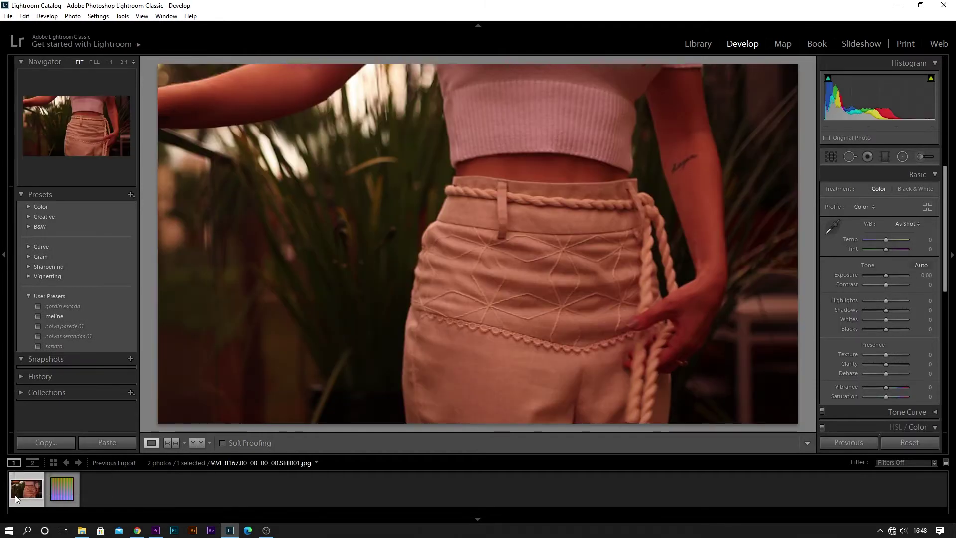
{"action": "left_click", "coordinate": [61, 496]}
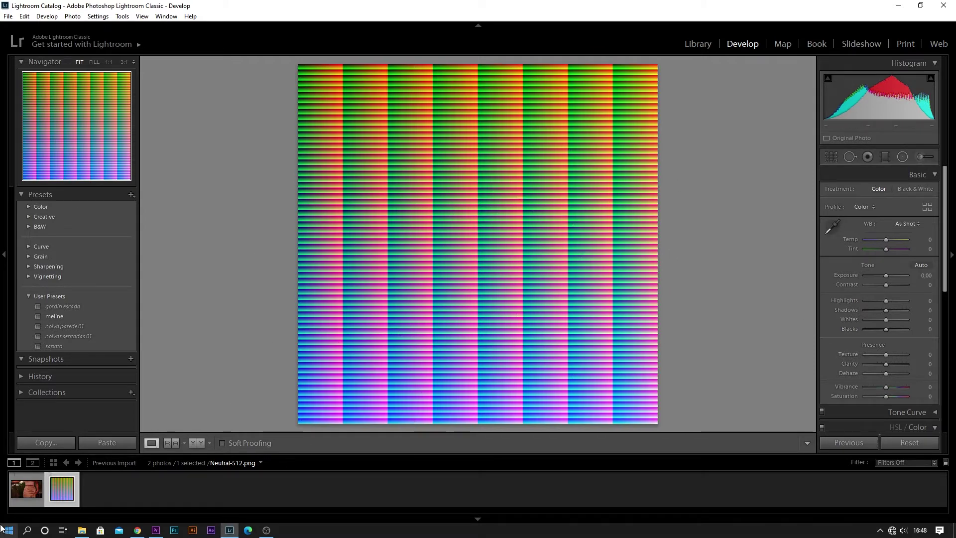
{"action": "left_click", "coordinate": [26, 487]}
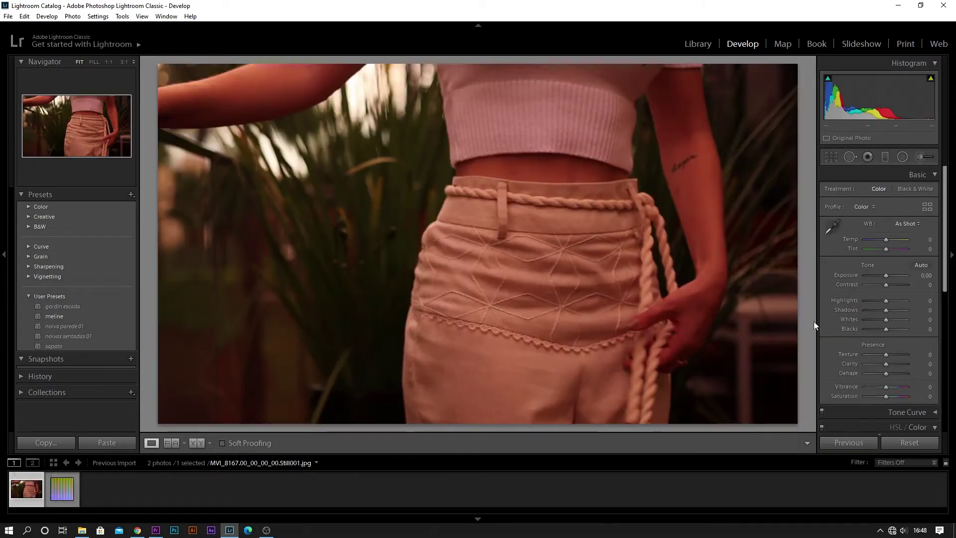
{"action": "left_click", "coordinate": [835, 226]}
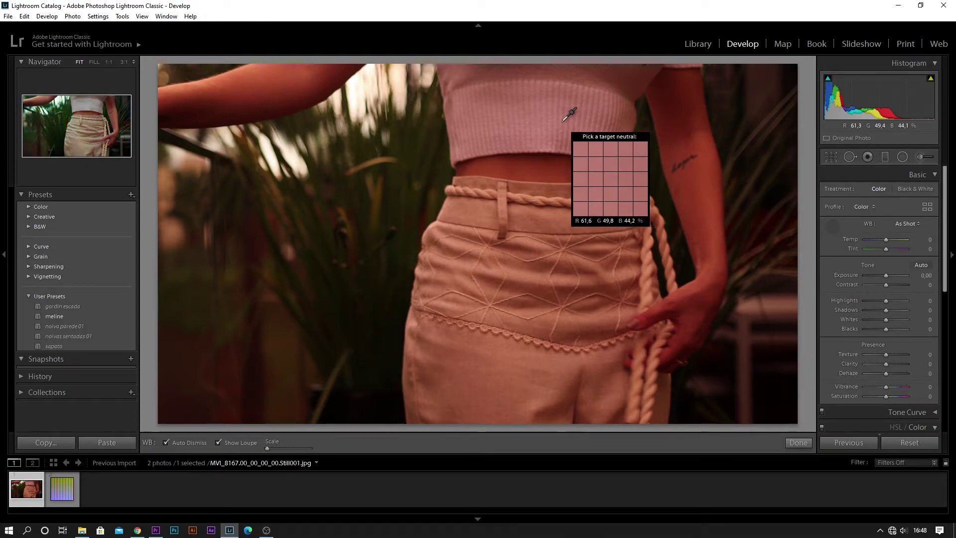
{"action": "left_click", "coordinate": [563, 121]}
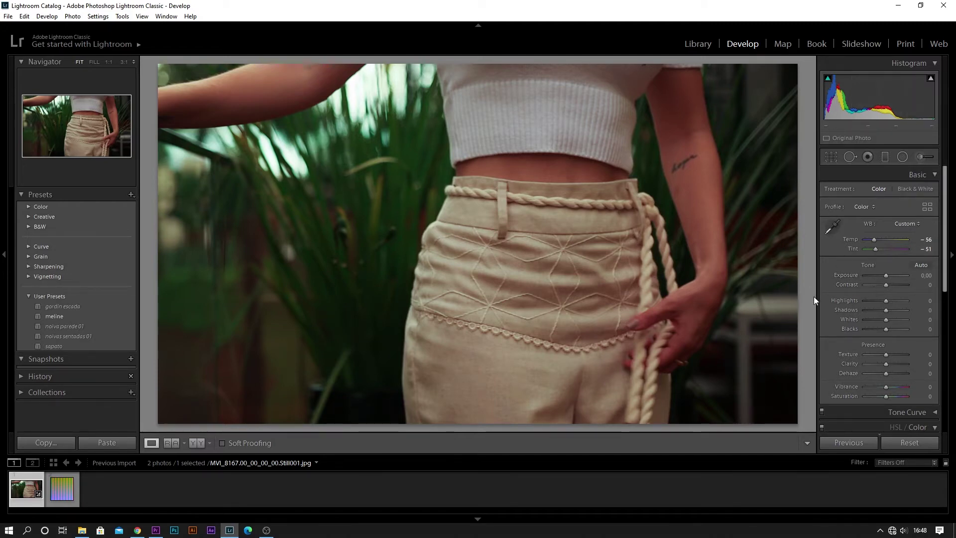
Set Contrast +29, Highlights +31, Shadows -24, Whites +21 and Blacks -7.
{"action": "mouse_move", "coordinate": [886, 285]}
{"action": "left_mouse_down"}
{"action": "mouse_move", "coordinate": [892, 301]}
{"action": "mouse_move", "coordinate": [880, 311]}
{"action": "left_mouse_up"}
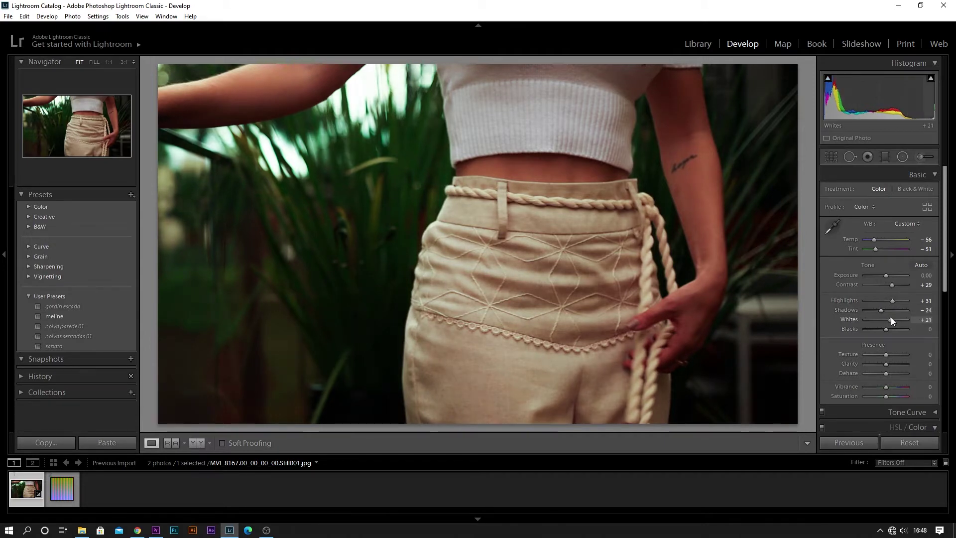
{"action": "left_click_drag", "start_coordinate": [886, 329], "coordinate": [883, 330]}
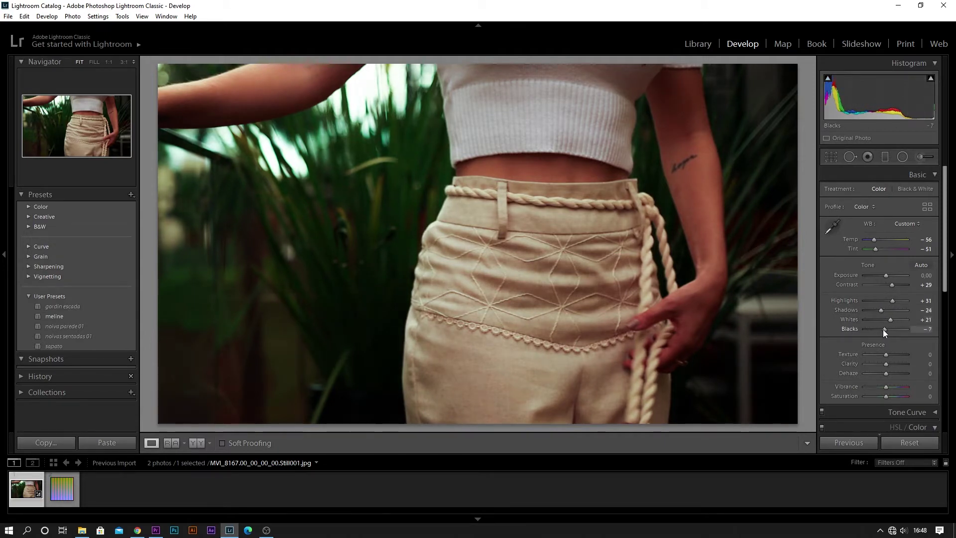
{"action": "left_click", "coordinate": [930, 173]}
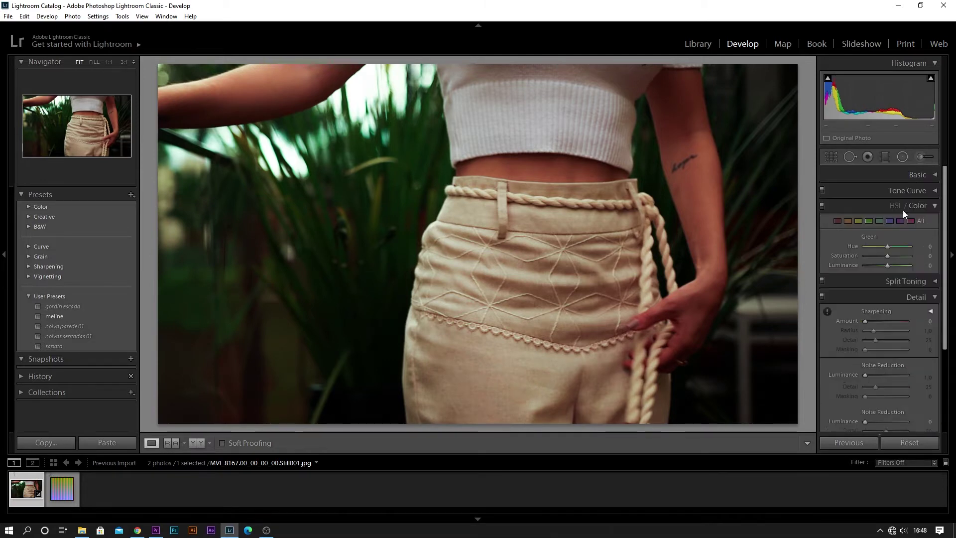
In HSL, set Red luminance +27, Orange saturation +13 and luminance +18, Green saturation +44 and luminance +31.
{"action": "left_click", "coordinate": [837, 219]}
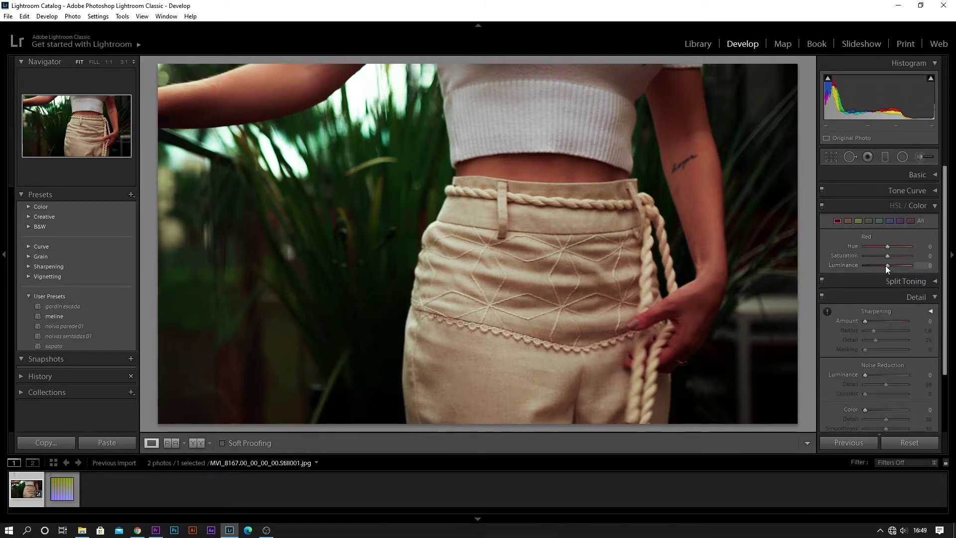
{"action": "left_click_drag", "start_coordinate": [887, 266], "coordinate": [894, 266]}
{"action": "left_click", "coordinate": [852, 221]}
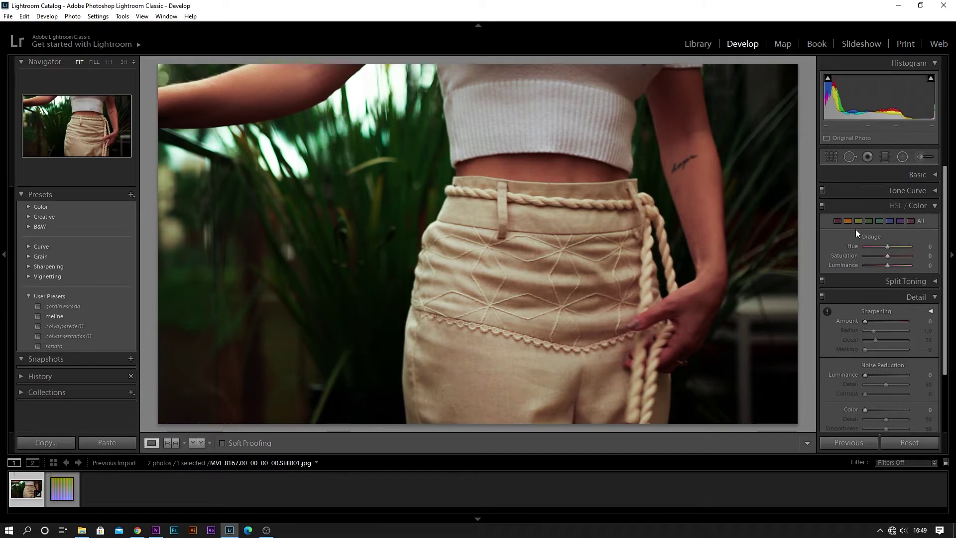
{"action": "left_click_drag", "start_coordinate": [887, 265], "coordinate": [893, 264]}
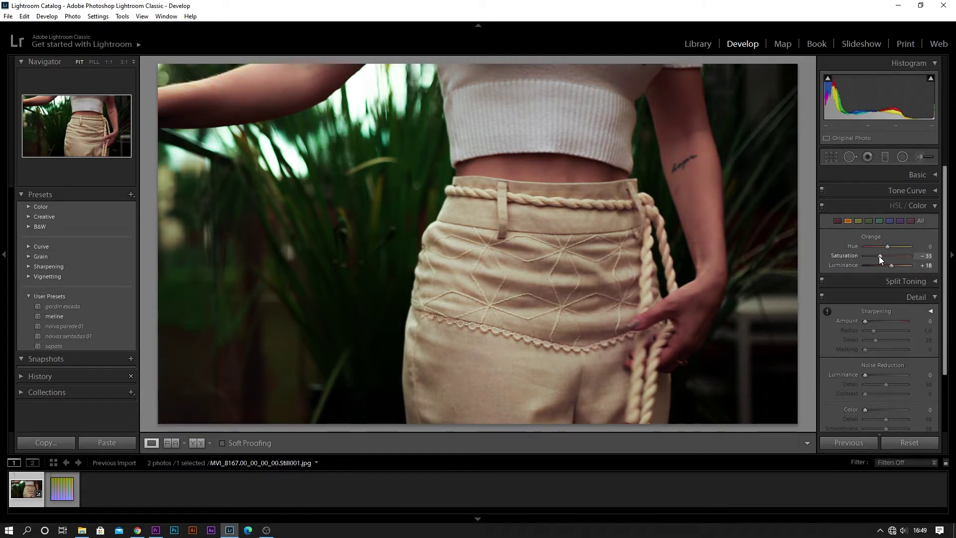
{"action": "left_click_drag", "start_coordinate": [885, 256], "coordinate": [892, 258]}
{"action": "left_click", "coordinate": [869, 221]}
{"action": "left_click_drag", "start_coordinate": [888, 265], "coordinate": [895, 265]}
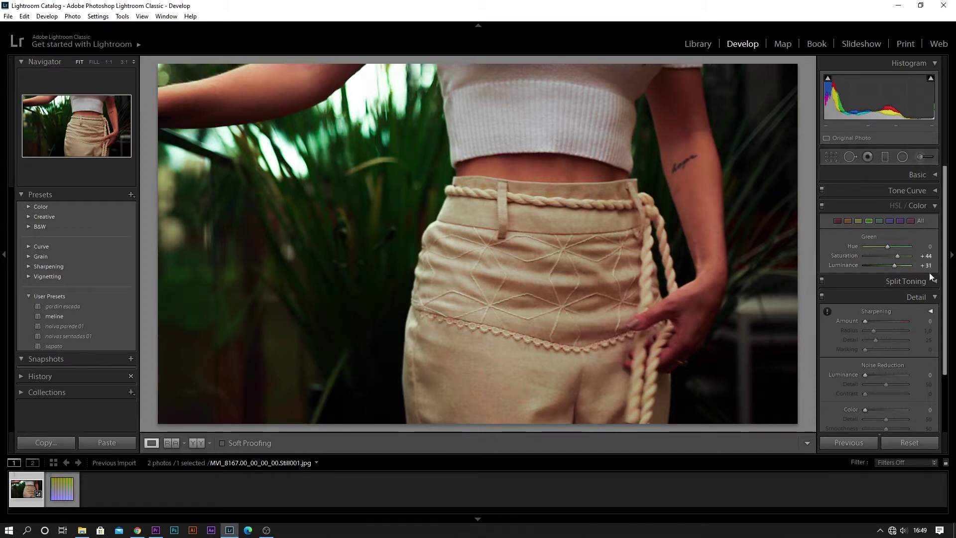
{"action": "left_click", "coordinate": [935, 207]}
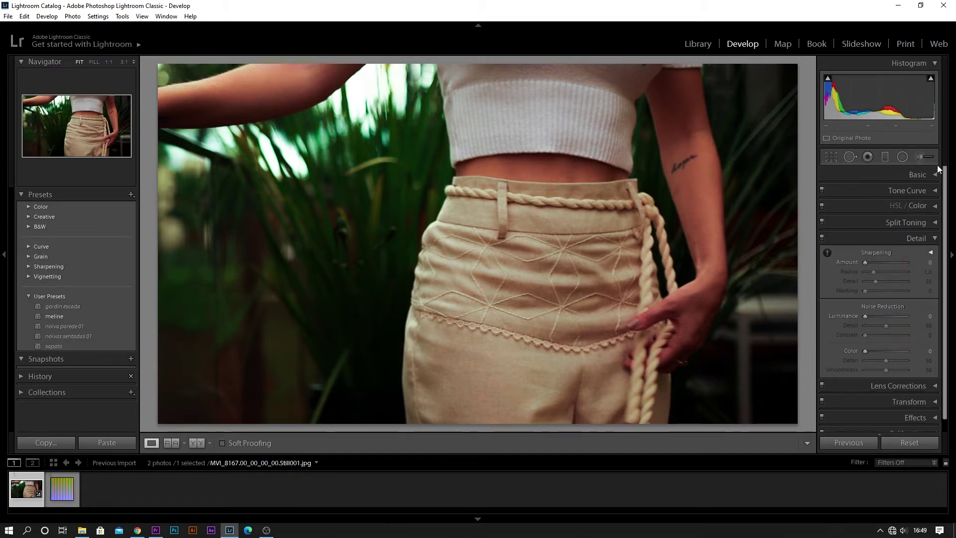
Expand the Basic panel and bring up the Copy Settings dialog.
{"action": "left_click", "coordinate": [935, 175]}
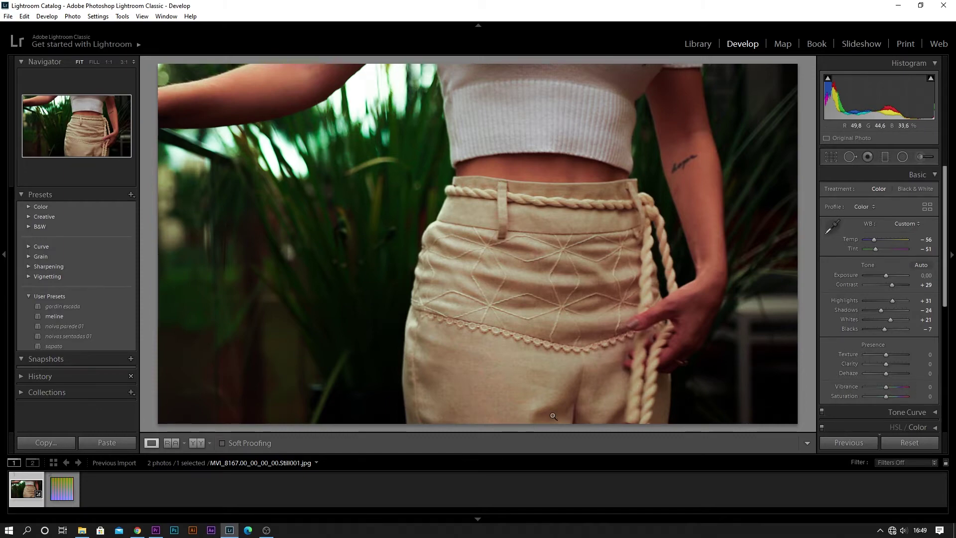
{"action": "left_click", "coordinate": [43, 443]}
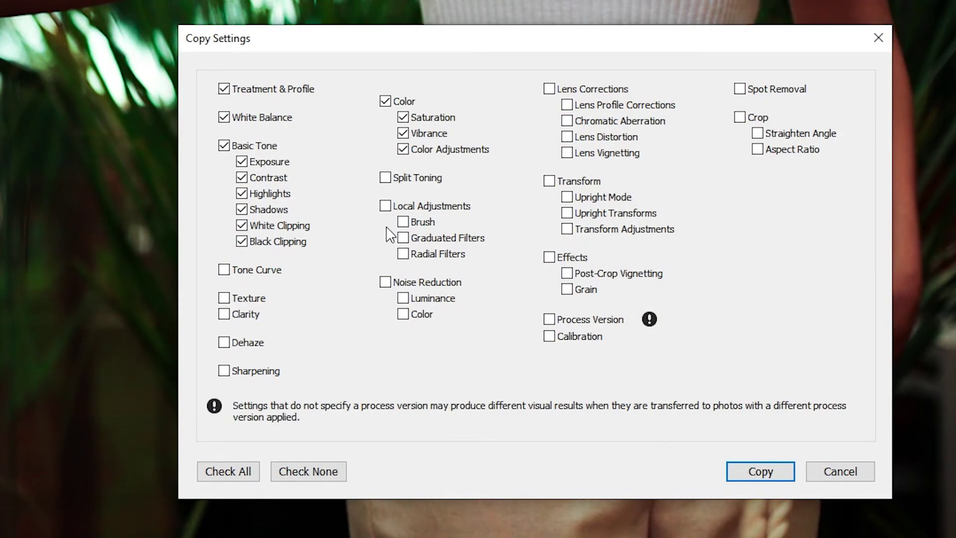
After Check None, tick Treatment & Profile, White Balance, Basic Tone and Color, then copy them.
{"action": "left_click", "coordinate": [305, 478]}
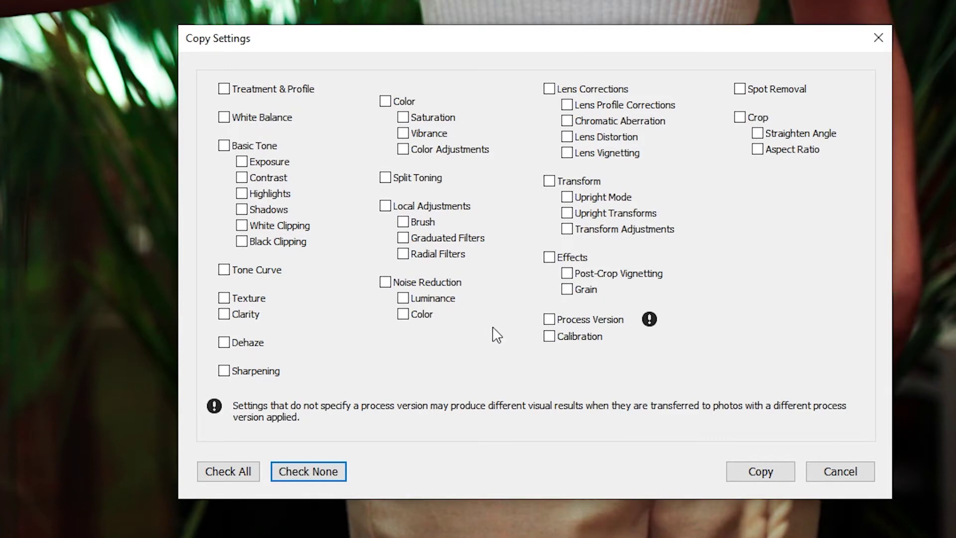
{"action": "left_click", "coordinate": [225, 91]}
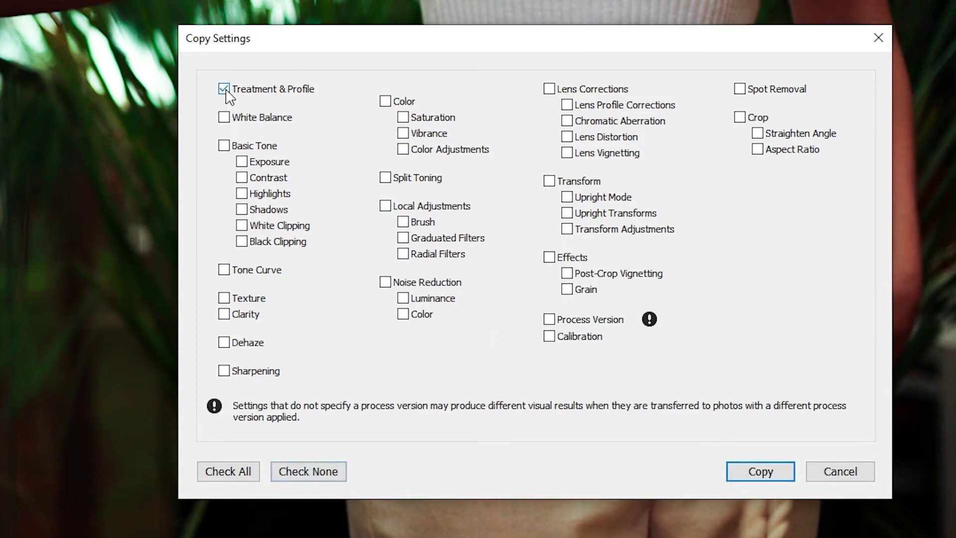
{"action": "left_click", "coordinate": [224, 121]}
{"action": "left_click", "coordinate": [224, 147]}
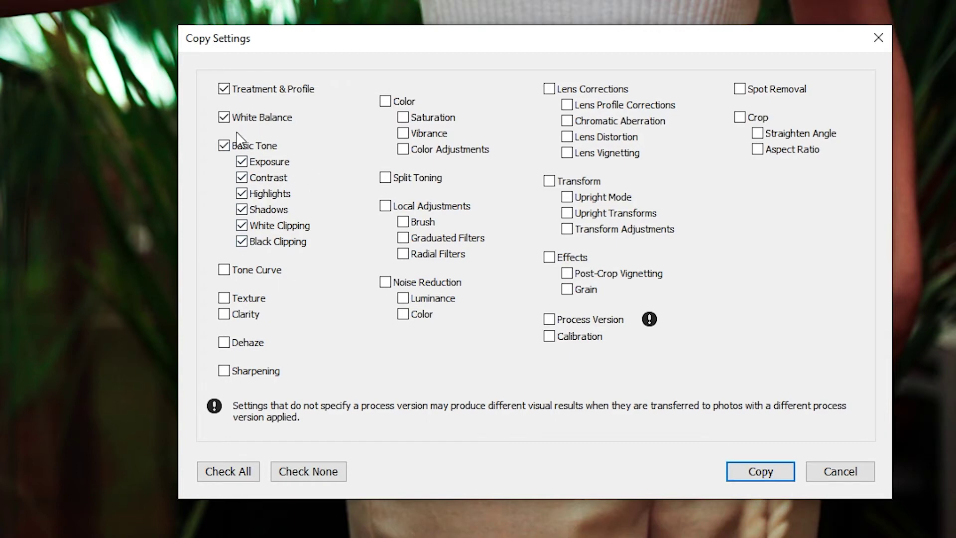
{"action": "left_click", "coordinate": [384, 101]}
{"action": "left_click", "coordinate": [634, 382]}
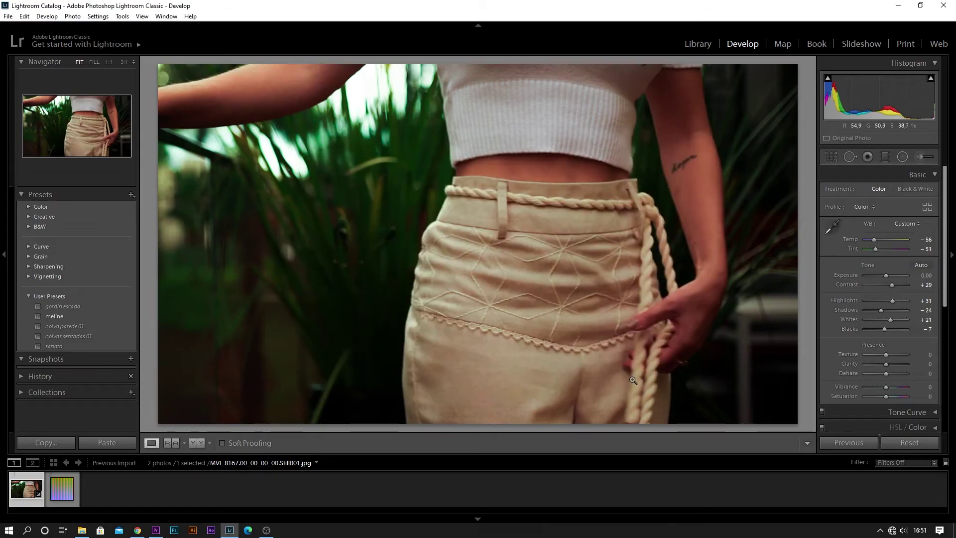
Paste the copied grade onto the Neutral-512 colour chart.
{"action": "left_click", "coordinate": [63, 488]}
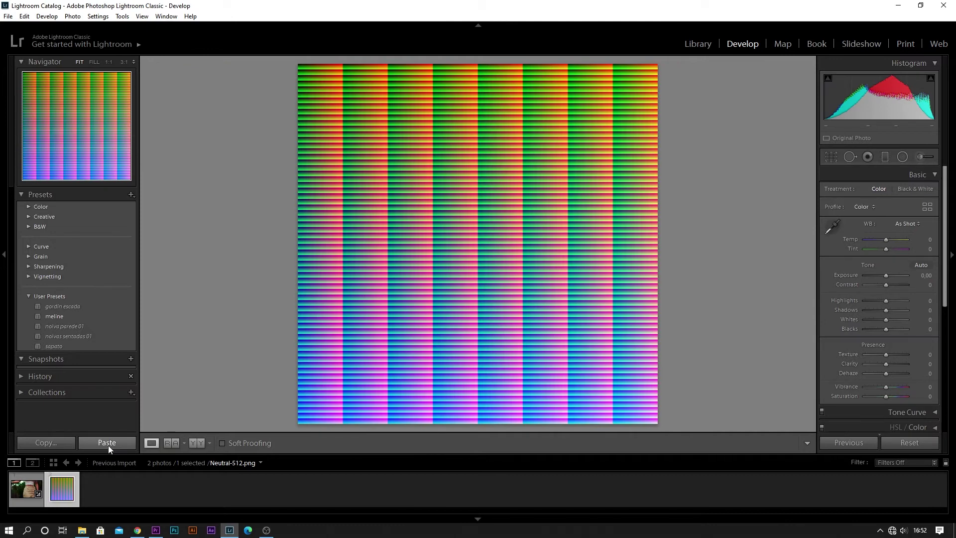
{"action": "left_click", "coordinate": [109, 445]}
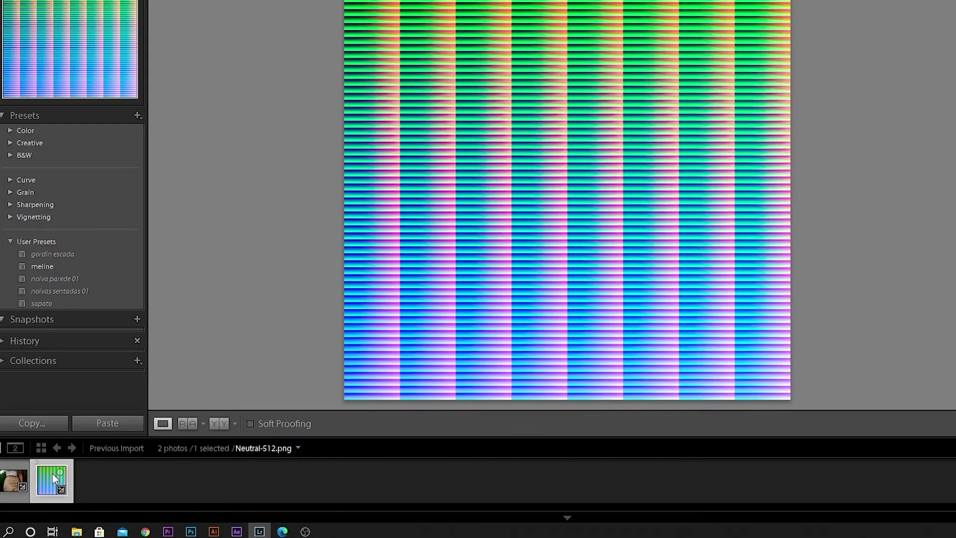
{"action": "right_click", "coordinate": [46, 486]}
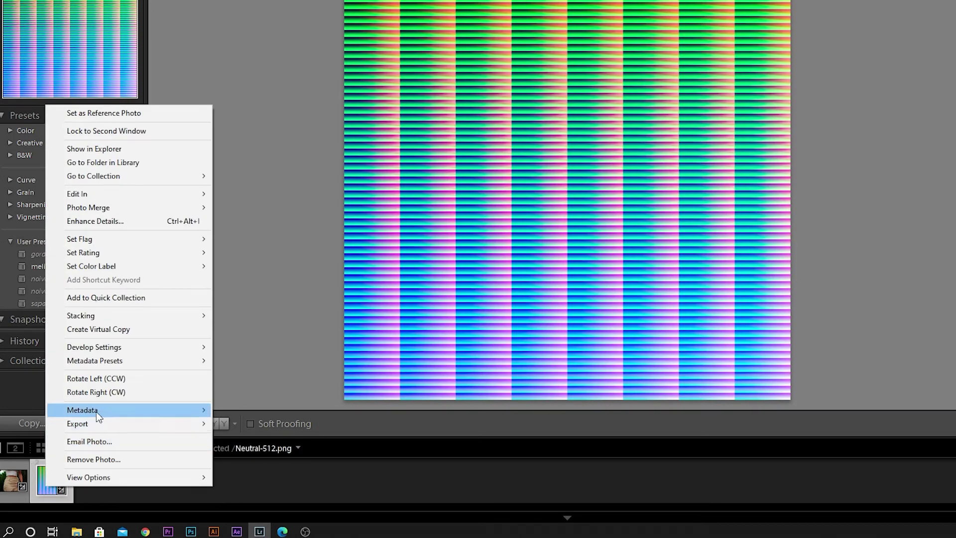
{"action": "mouse_move", "coordinate": [112, 421]}
{"action": "left_click", "coordinate": [276, 423]}
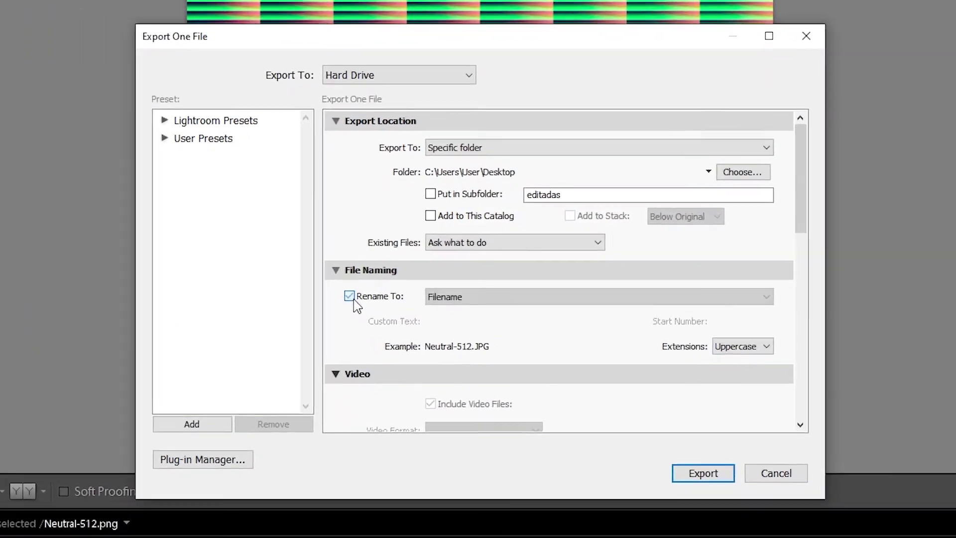
Rename the exported file with a Custom Name of 'lut teste 01'.
{"action": "left_click", "coordinate": [467, 275]}
{"action": "left_click", "coordinate": [561, 278]}
{"action": "left_click", "coordinate": [448, 378]}
{"action": "left_click", "coordinate": [443, 326]}
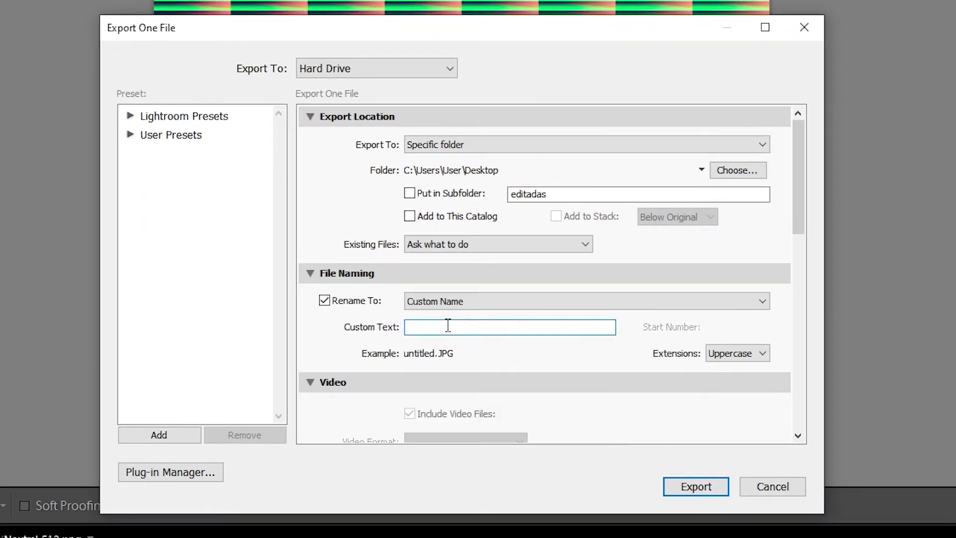
{"action": "type", "text": "lut teste 01"}
Keep original size, set resolution to 300, and export the JPEG to the Desktop.
{"action": "left_click_drag", "start_coordinate": [802, 149], "coordinate": [810, 279]}
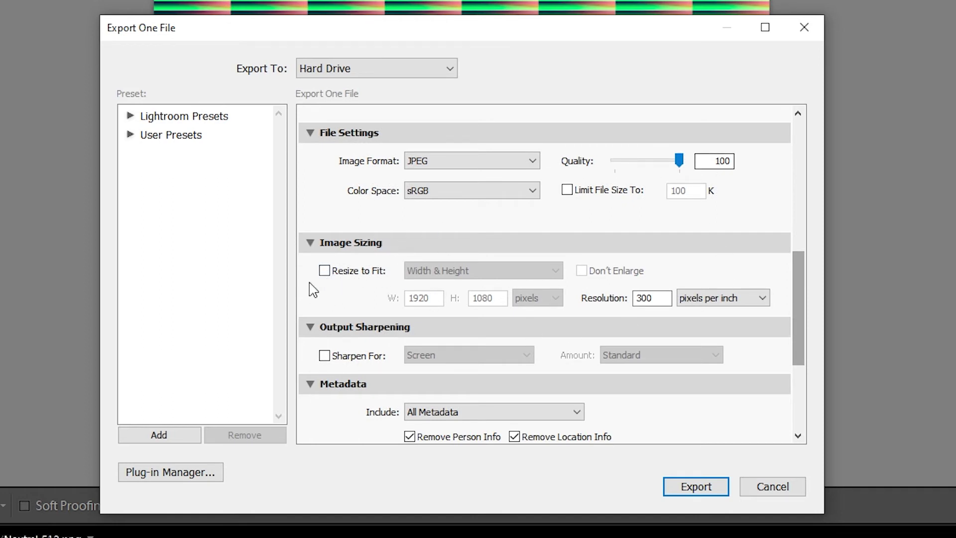
{"action": "left_click", "coordinate": [325, 270]}
{"action": "left_click", "coordinate": [324, 271]}
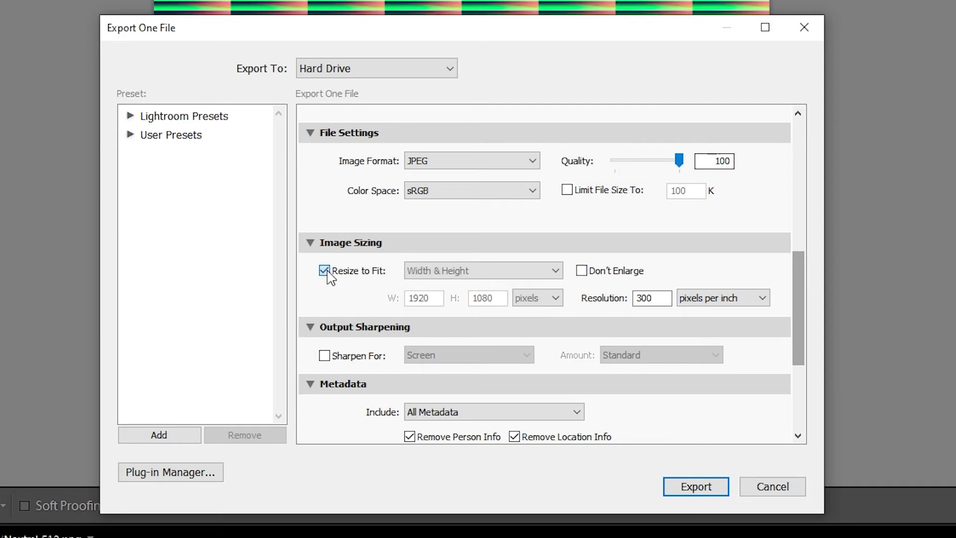
{"action": "double_click", "coordinate": [642, 297]}
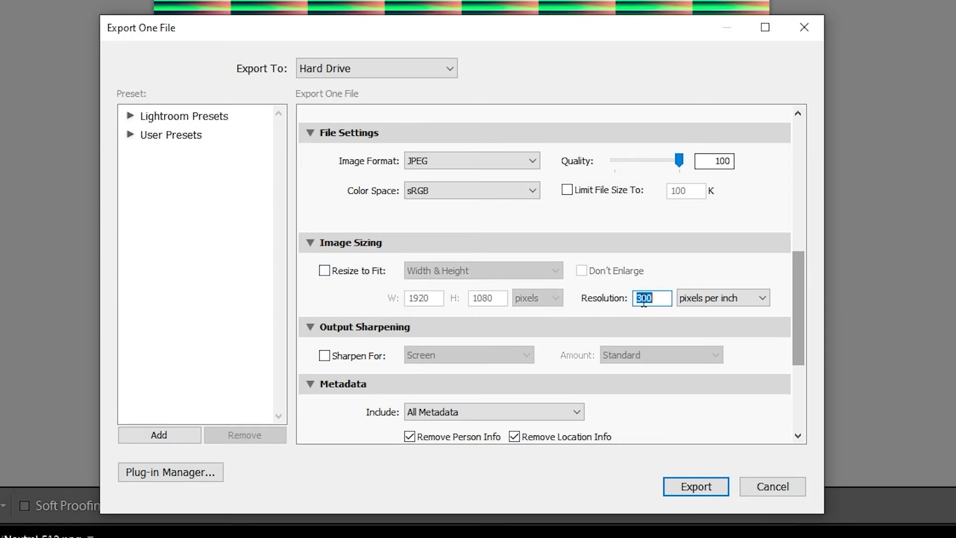
{"action": "type", "text": "300"}
{"action": "left_click_drag", "start_coordinate": [805, 309], "coordinate": [796, 133]}
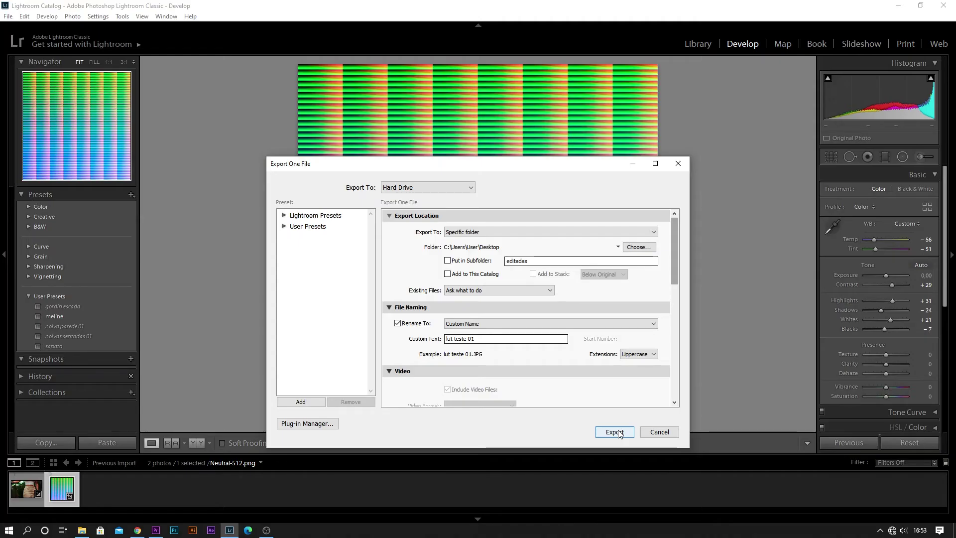
{"action": "left_click", "coordinate": [618, 431]}
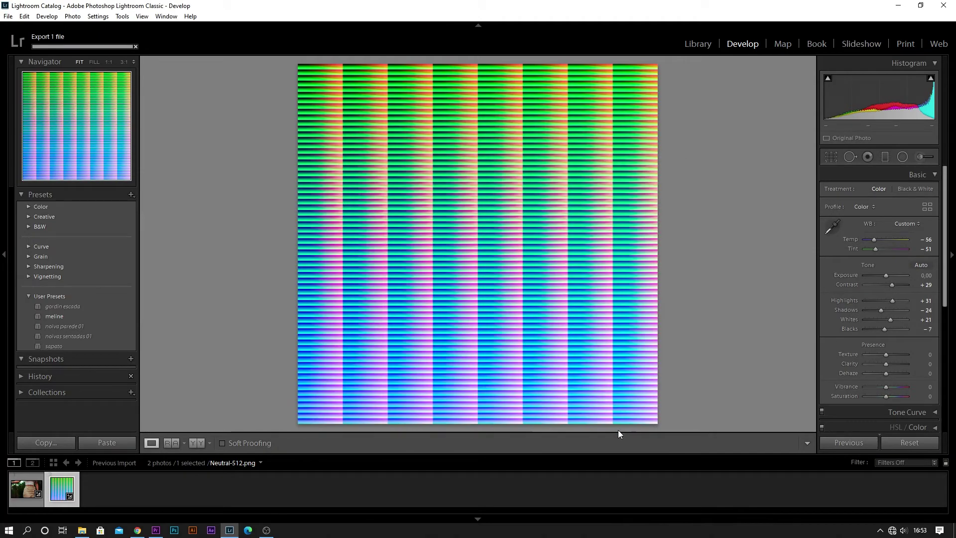
Hide Lightroom and launch IWLTBAP LUT Generator from its folder window.
{"action": "left_click", "coordinate": [899, 6]}
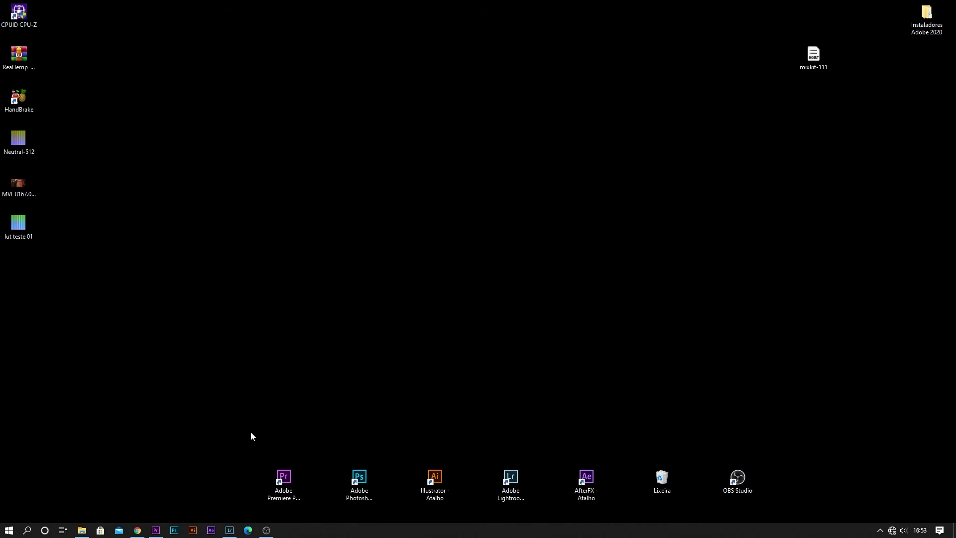
{"action": "left_click", "coordinate": [83, 530]}
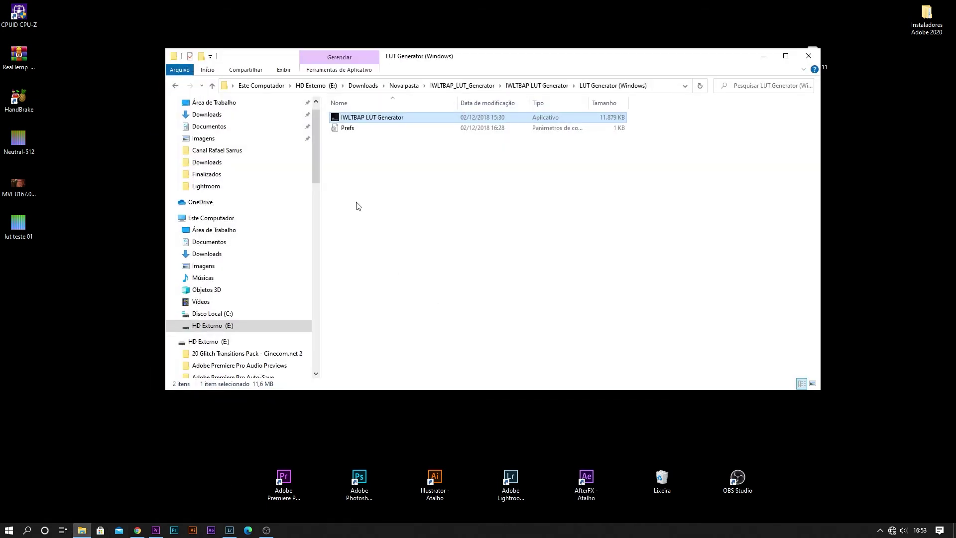
{"action": "double_click", "coordinate": [388, 121]}
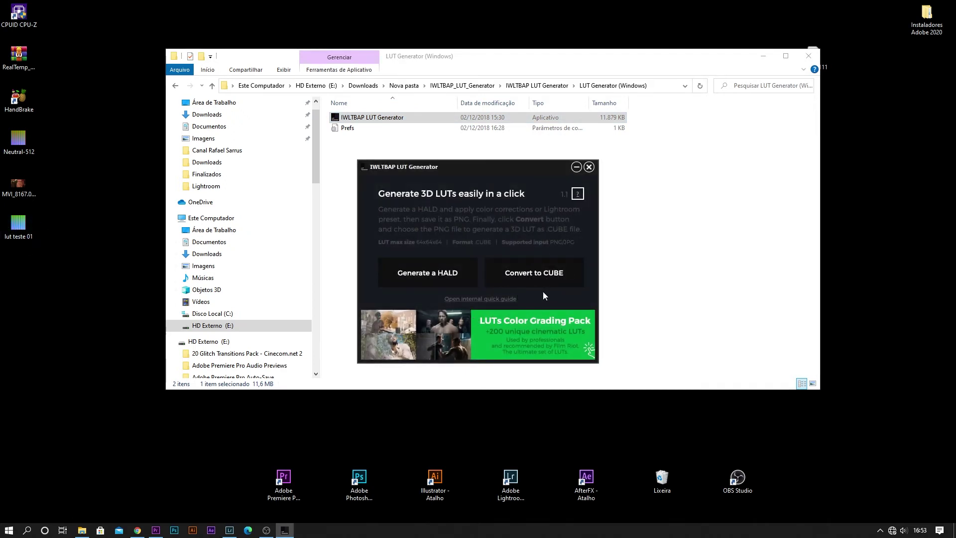
Convert the lut teste 01 image to lut teste 01.cube, then close the generator and folder.
{"action": "left_click", "coordinate": [516, 277]}
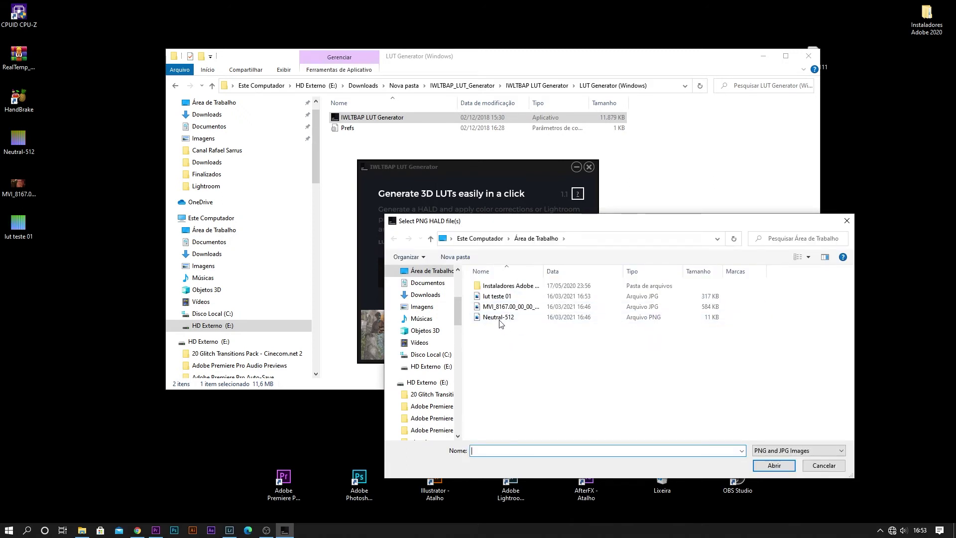
{"action": "double_click", "coordinate": [498, 297]}
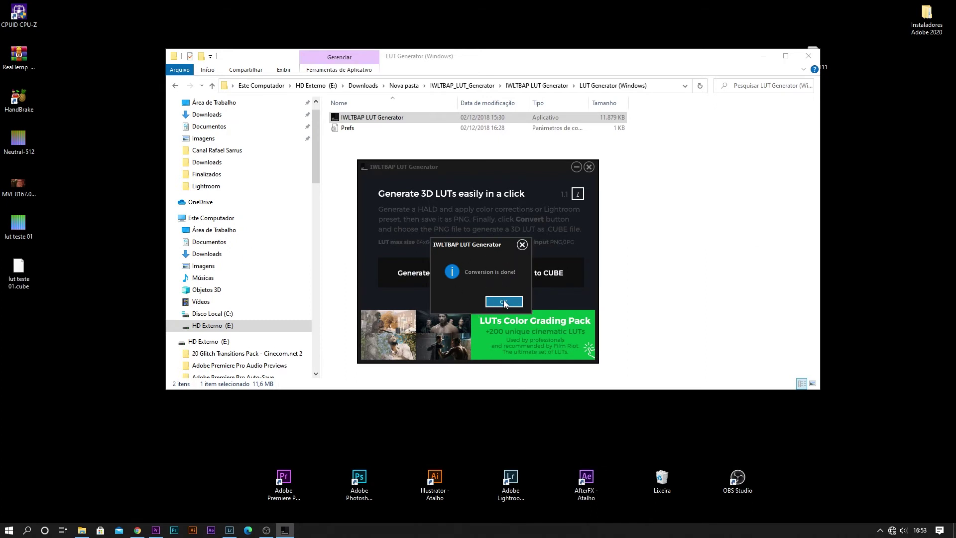
{"action": "left_click", "coordinate": [504, 302]}
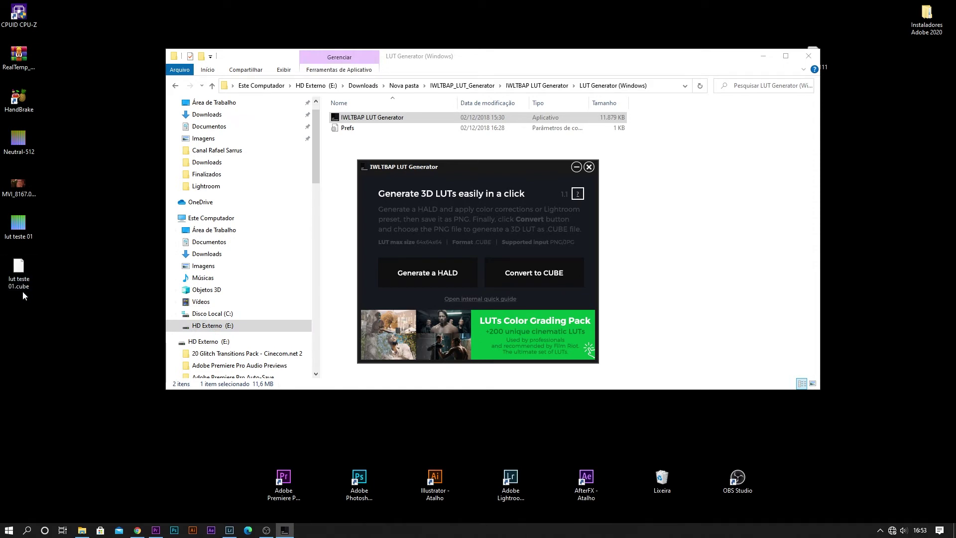
{"action": "left_click", "coordinate": [589, 167]}
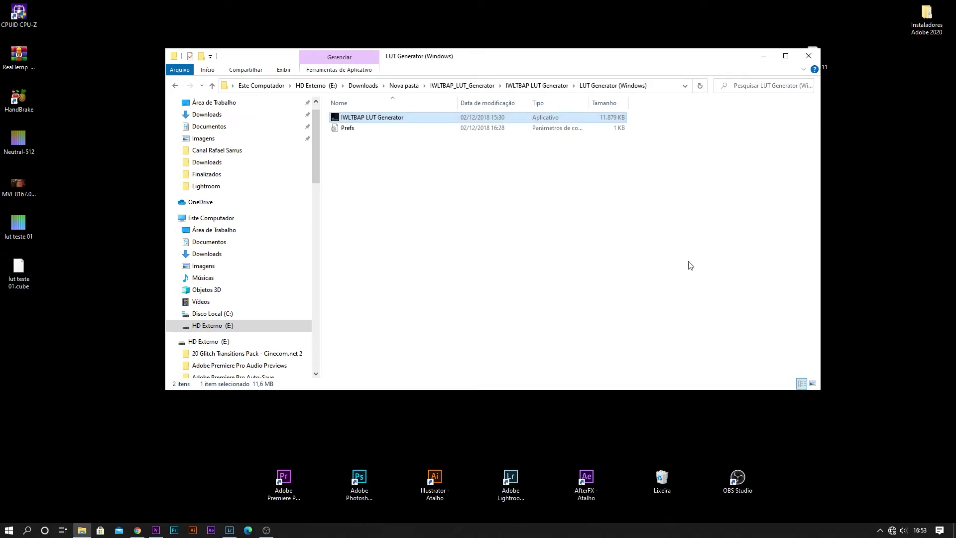
{"action": "left_click", "coordinate": [763, 56]}
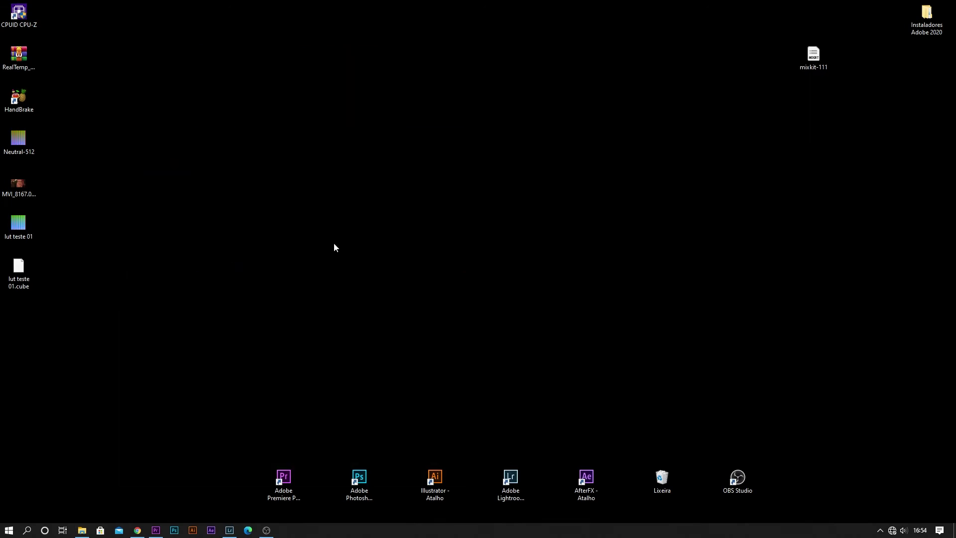
Apply Lumetri Color to MVI_8168 and load lut teste 01.cube from the desktop as its Creative Look.
{"action": "left_click", "coordinate": [156, 530]}
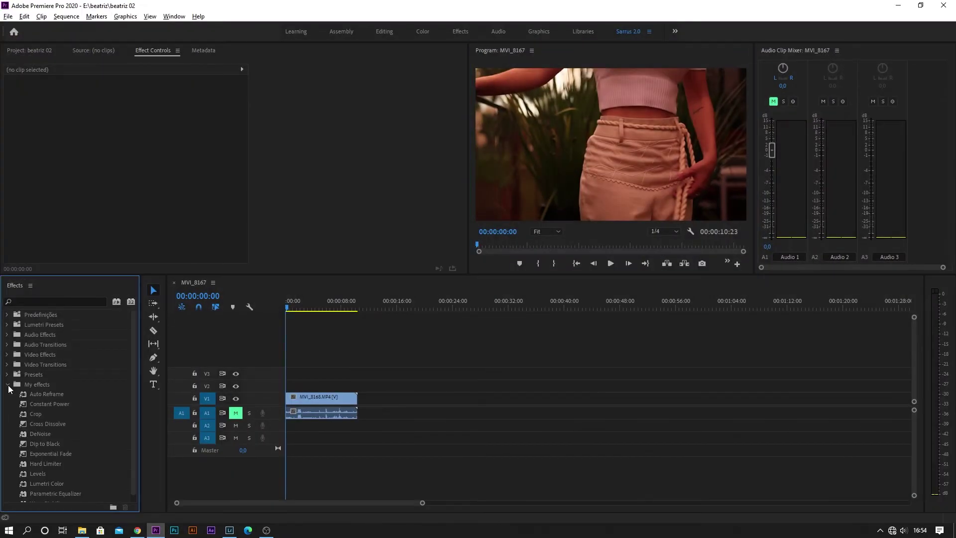
{"action": "left_click_drag", "start_coordinate": [52, 482], "coordinate": [313, 408]}
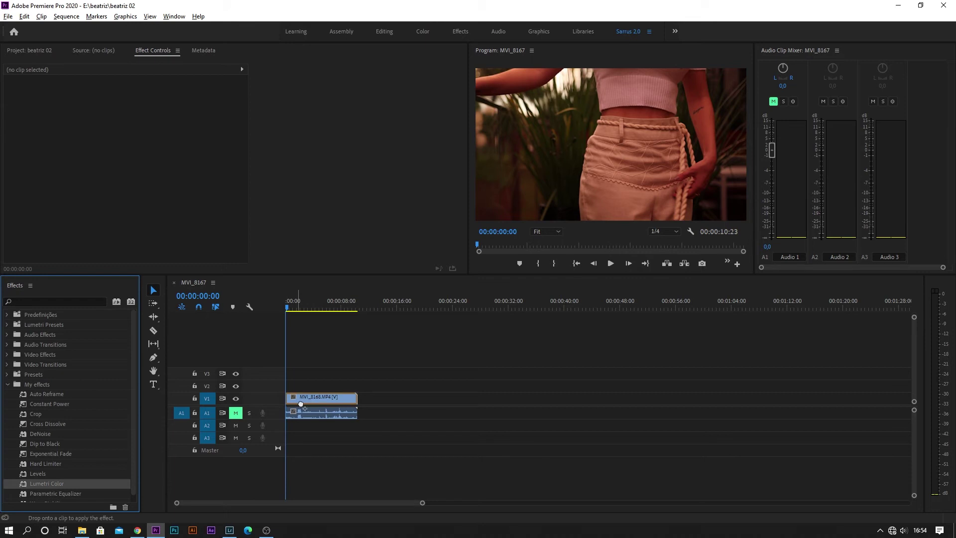
{"action": "left_click", "coordinate": [14, 195]}
{"action": "scroll", "coordinate": [372, 172], "scroll_direction": "down", "scroll_amount": 1}
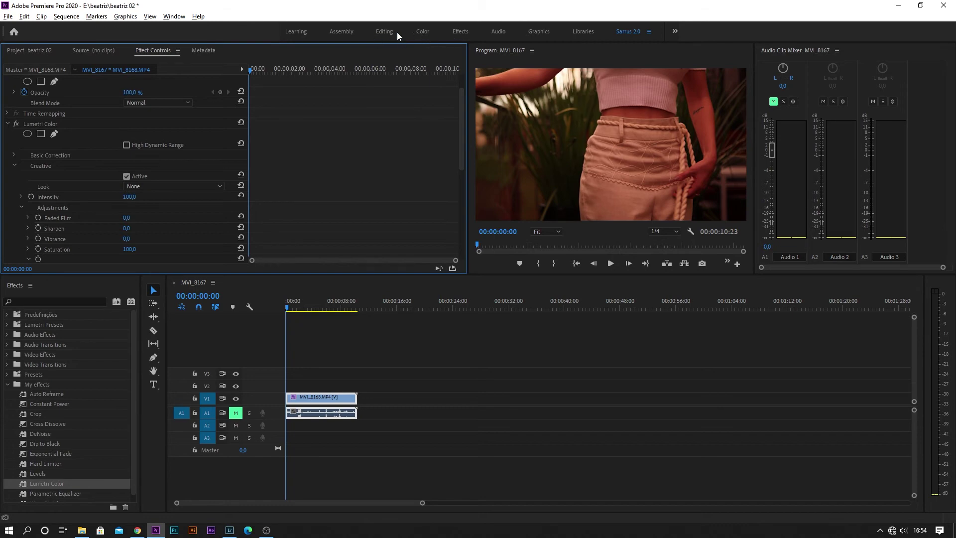
{"action": "left_click", "coordinate": [145, 188]}
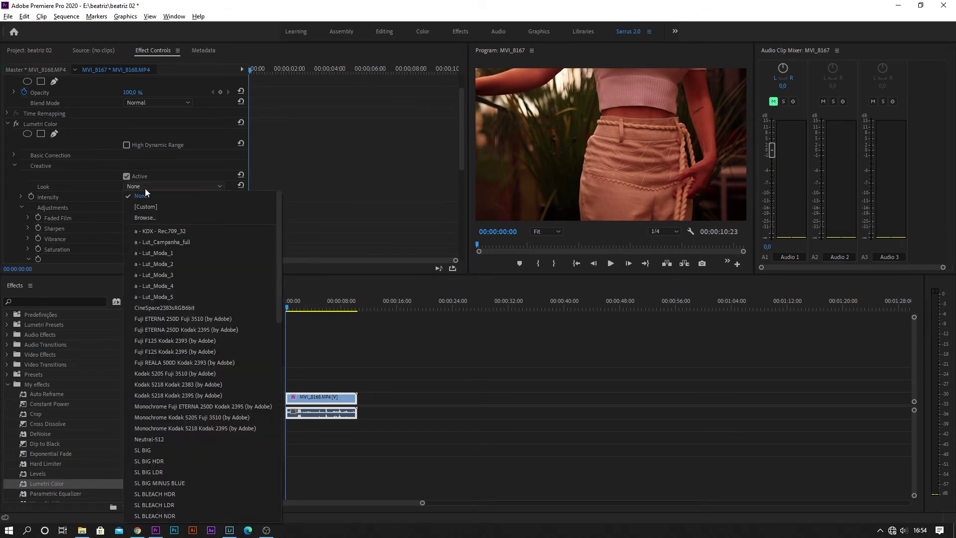
{"action": "left_click", "coordinate": [151, 219]}
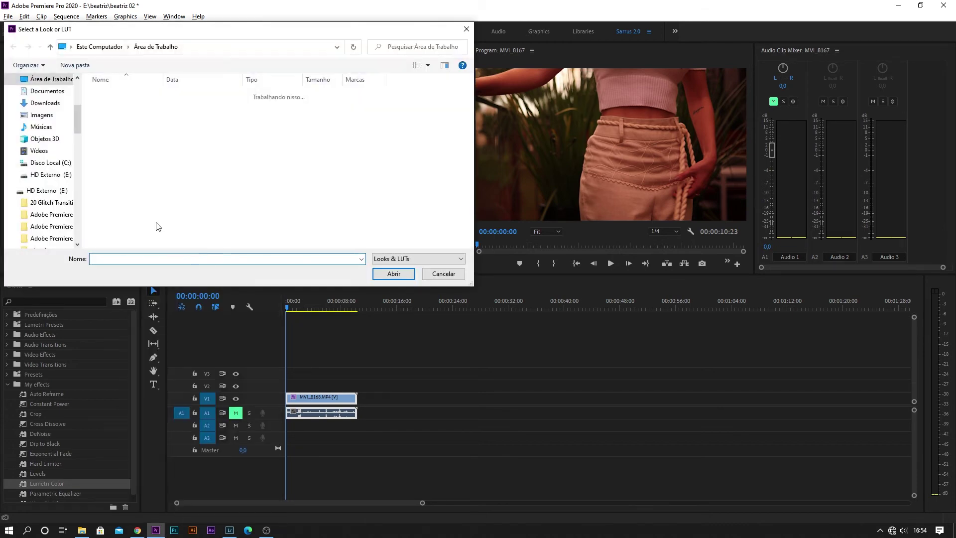
{"action": "left_click", "coordinate": [54, 91]}
{"action": "left_click", "coordinate": [52, 78]}
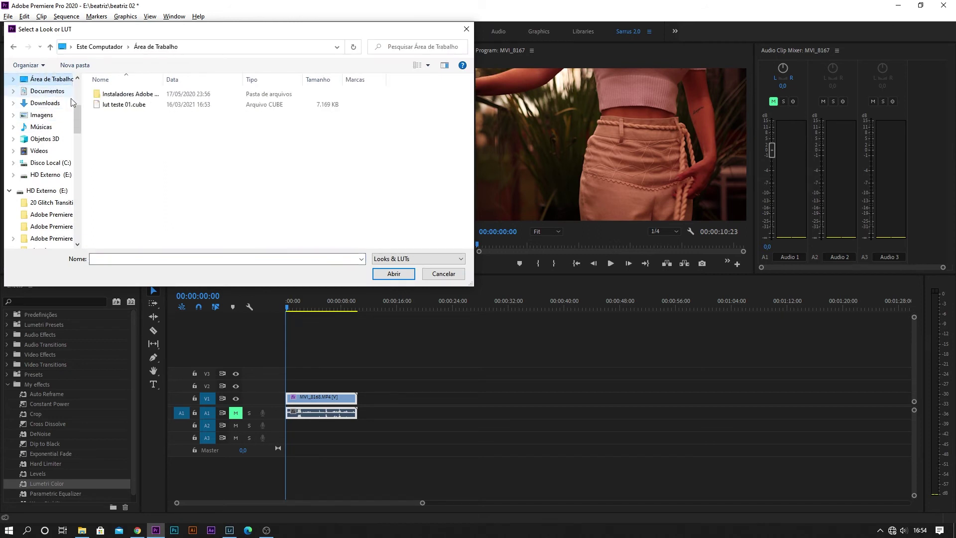
{"action": "double_click", "coordinate": [129, 105]}
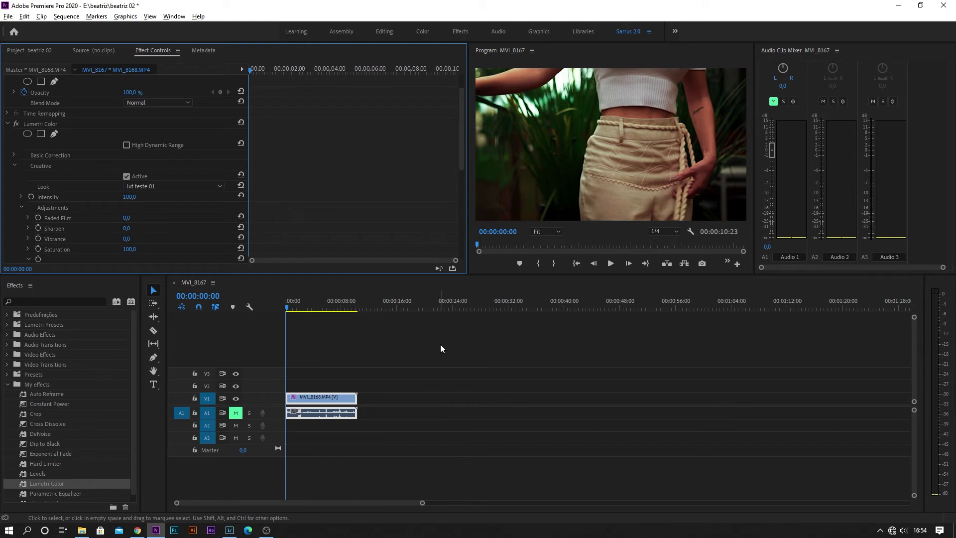
Toggle Lumetri Color off and on to compare, then lower the look intensity to 86.
{"action": "left_click", "coordinate": [15, 122]}
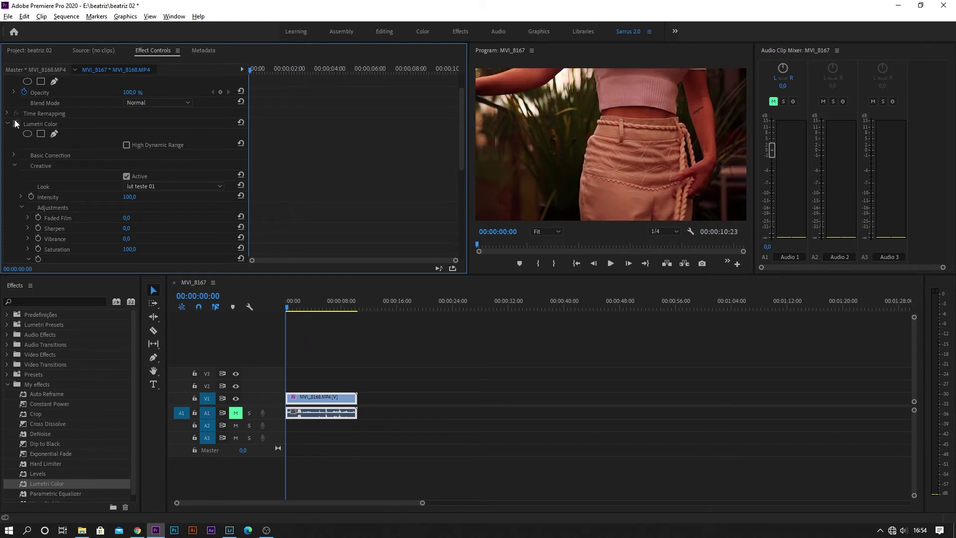
{"action": "left_click", "coordinate": [15, 122]}
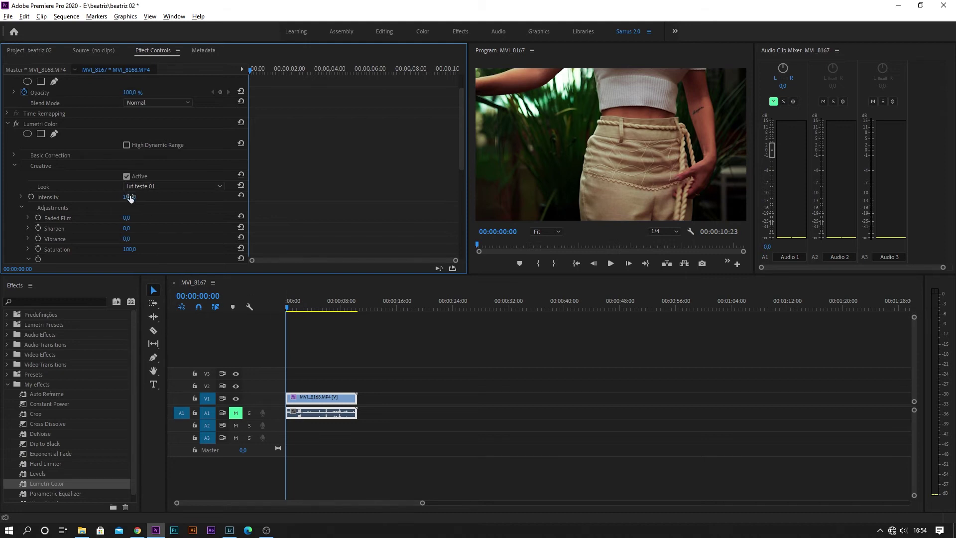
{"action": "left_click_drag", "start_coordinate": [128, 197], "coordinate": [110, 196]}
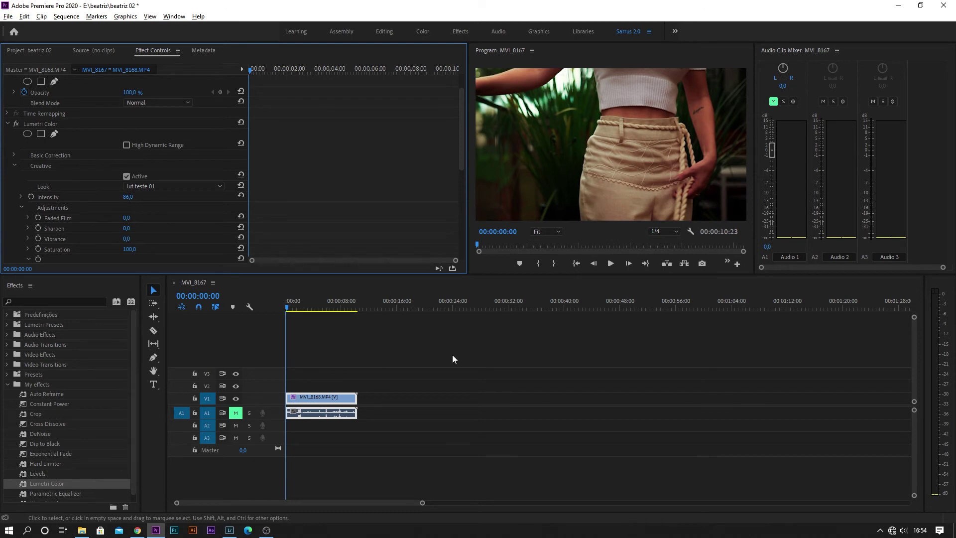
{"action": "left_click", "coordinate": [36, 55]}
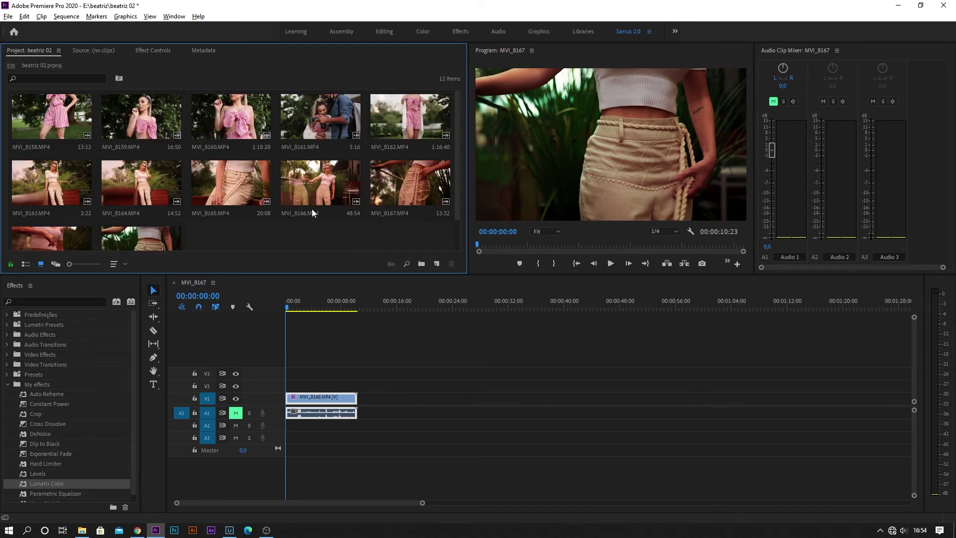
Place MVI_8166 on V1 after the first clip and apply Lumetri Color to it.
{"action": "left_click_drag", "start_coordinate": [332, 190], "coordinate": [396, 399]}
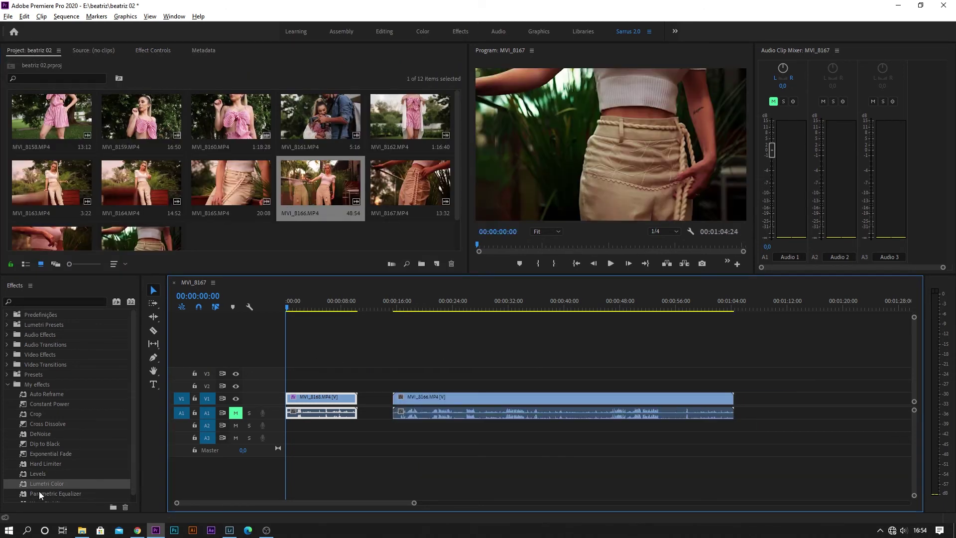
{"action": "left_click_drag", "start_coordinate": [50, 483], "coordinate": [424, 401]}
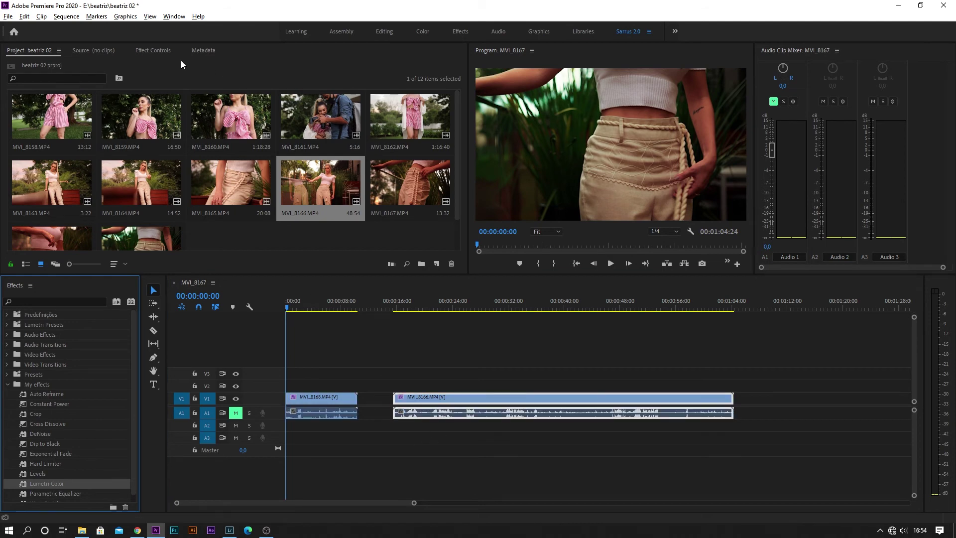
{"action": "left_click", "coordinate": [155, 51]}
Set MVI_8166's Creative Look to lut teste 01.cube and move the playhead to 00:00:20:13.
{"action": "left_click", "coordinate": [14, 195]}
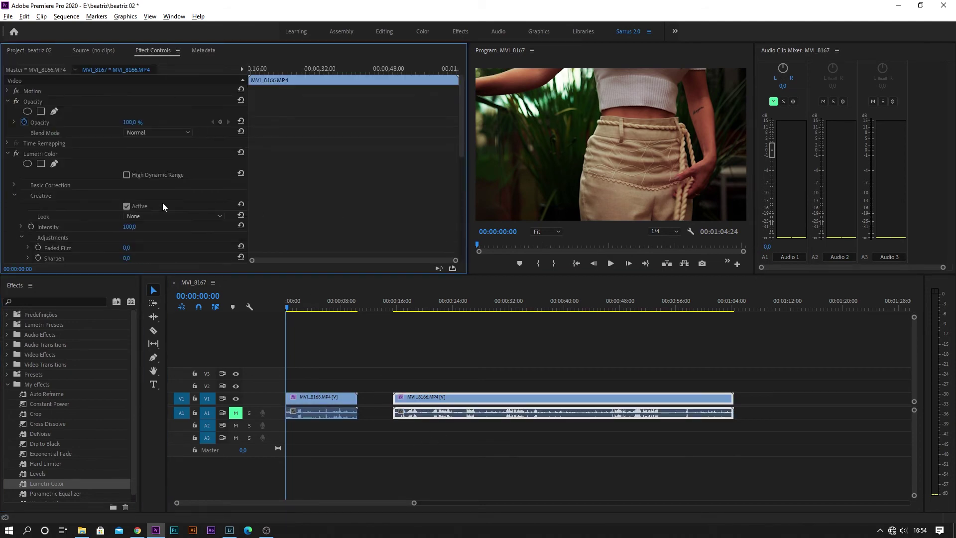
{"action": "left_click", "coordinate": [190, 217]}
{"action": "left_click", "coordinate": [171, 248]}
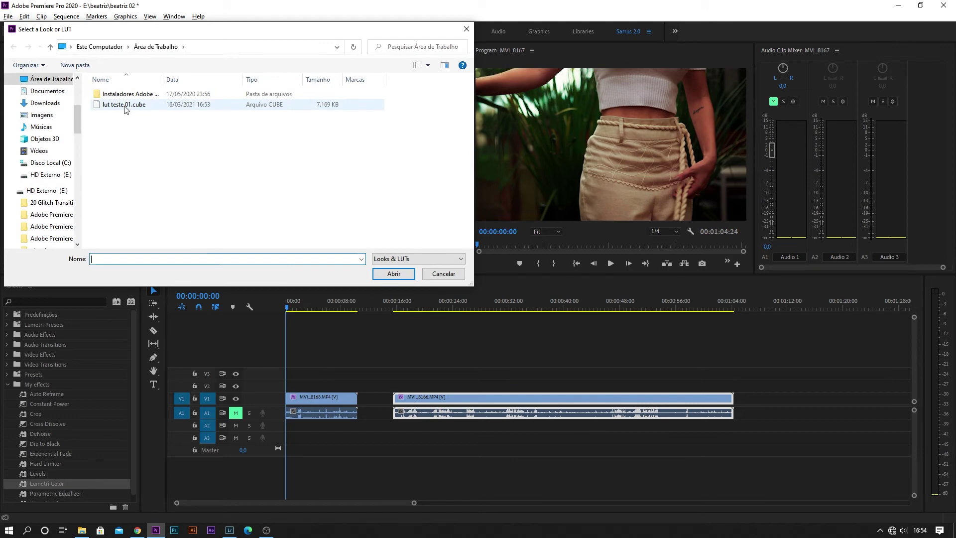
{"action": "double_click", "coordinate": [132, 108]}
{"action": "left_click", "coordinate": [436, 307]}
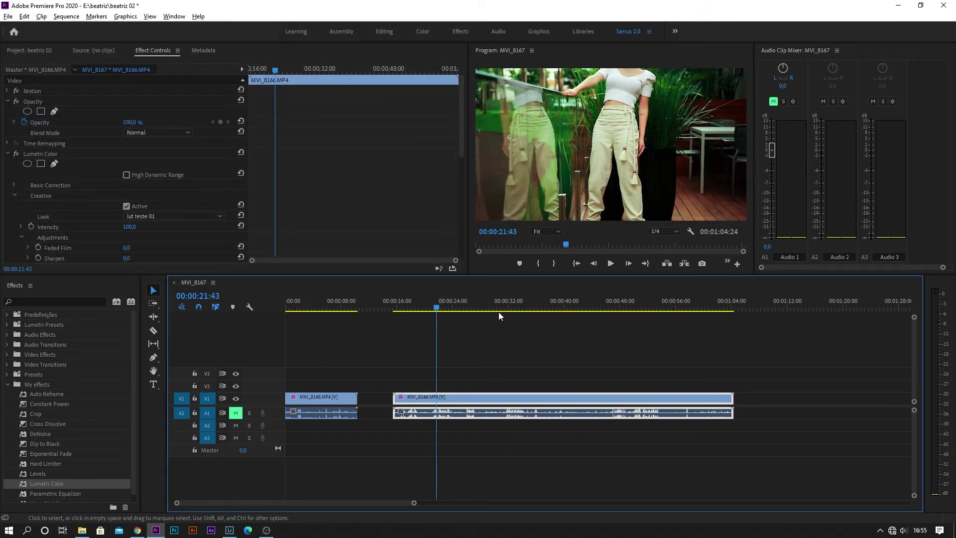
{"action": "left_click", "coordinate": [425, 307]}
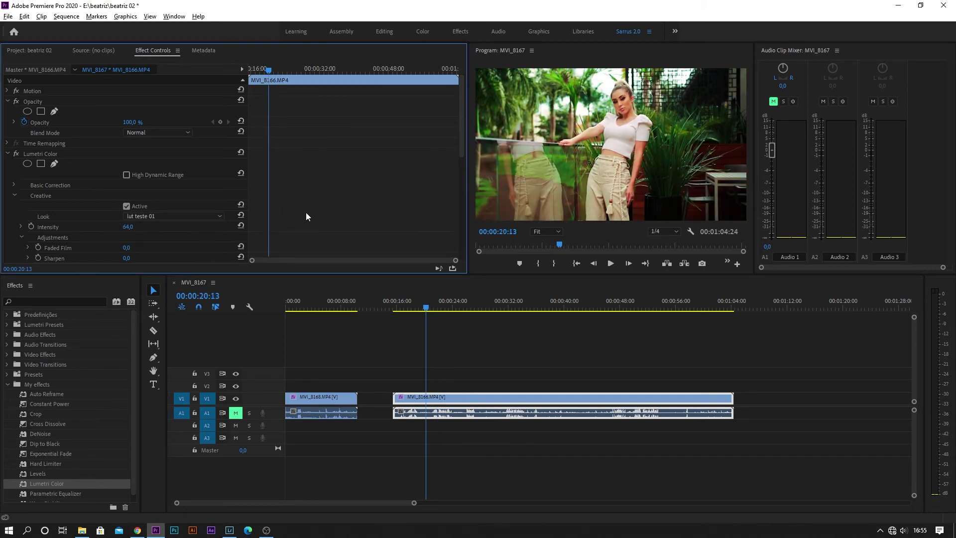
{"action": "scroll", "coordinate": [306, 213], "scroll_direction": "down", "scroll_amount": 1}
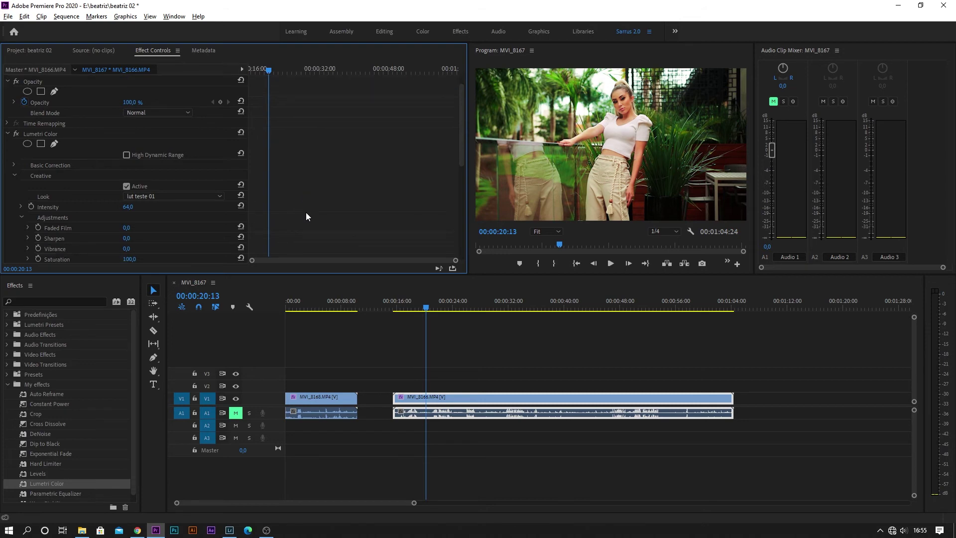